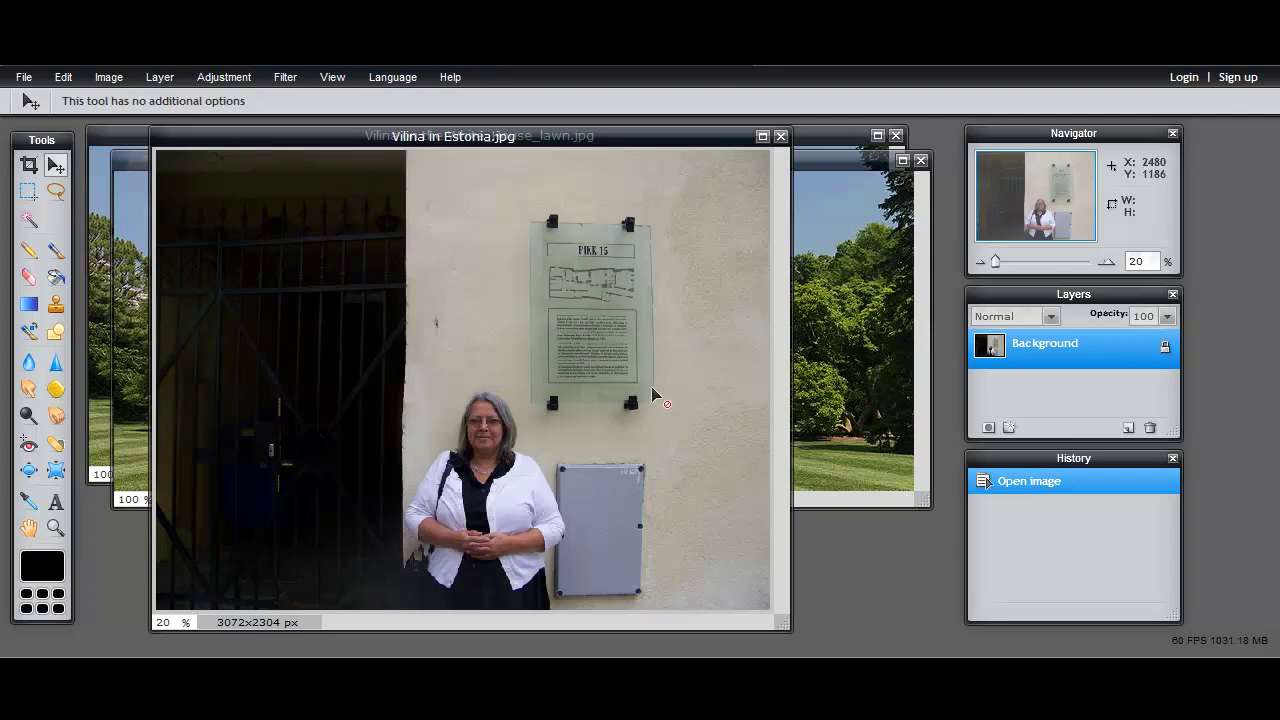
Step: Shuffle the Estonia and lawn photo windows aside to uncover the composite
drag(628, 136, 1058, 533)
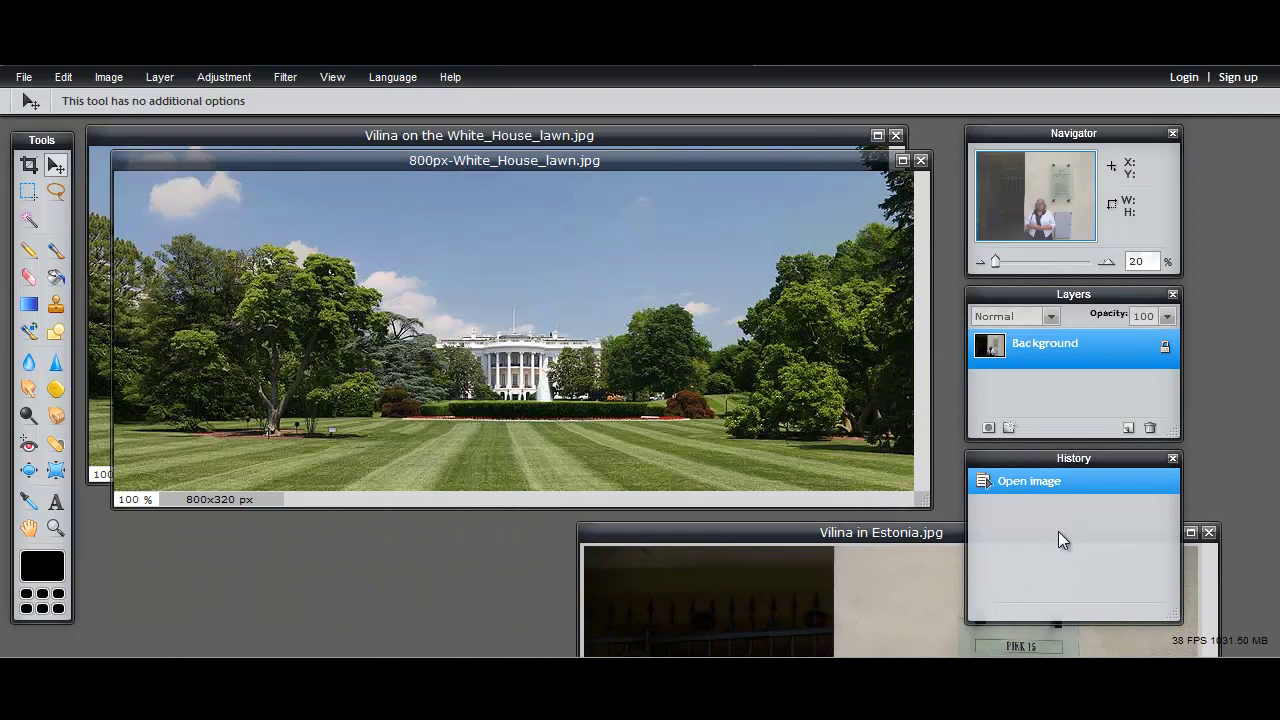
drag(704, 160, 674, 195)
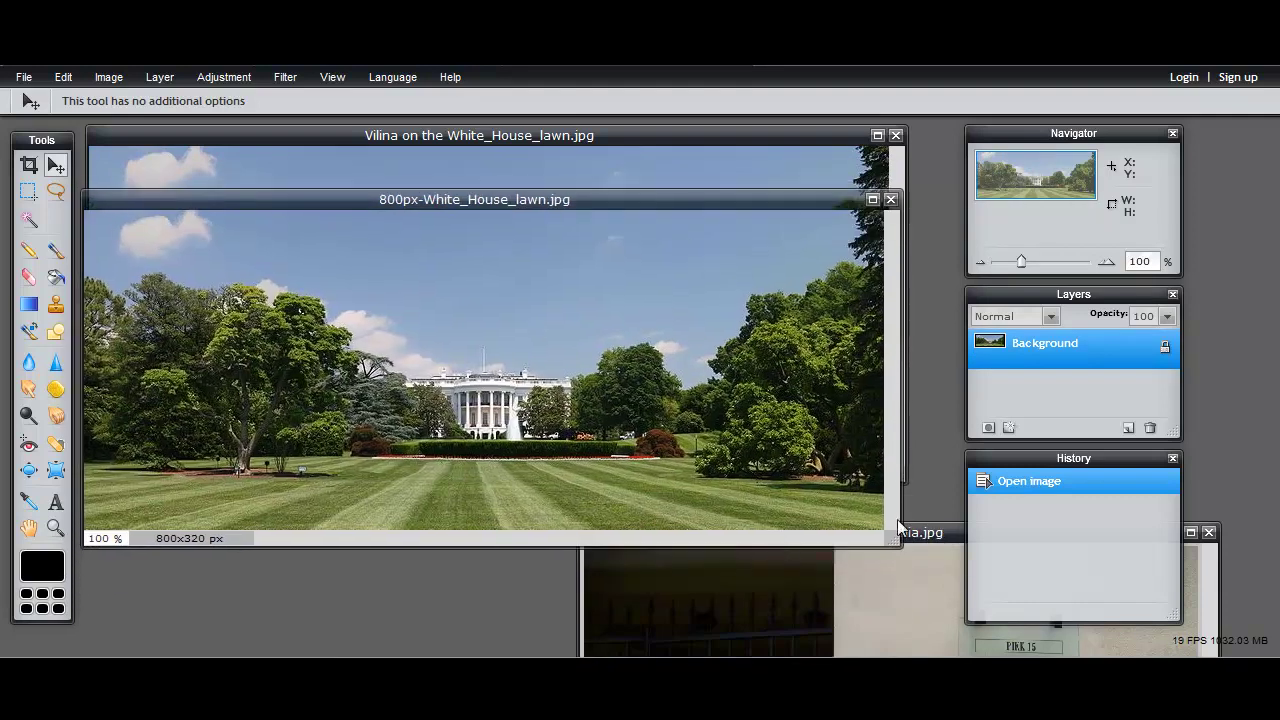
drag(898, 527, 572, 136)
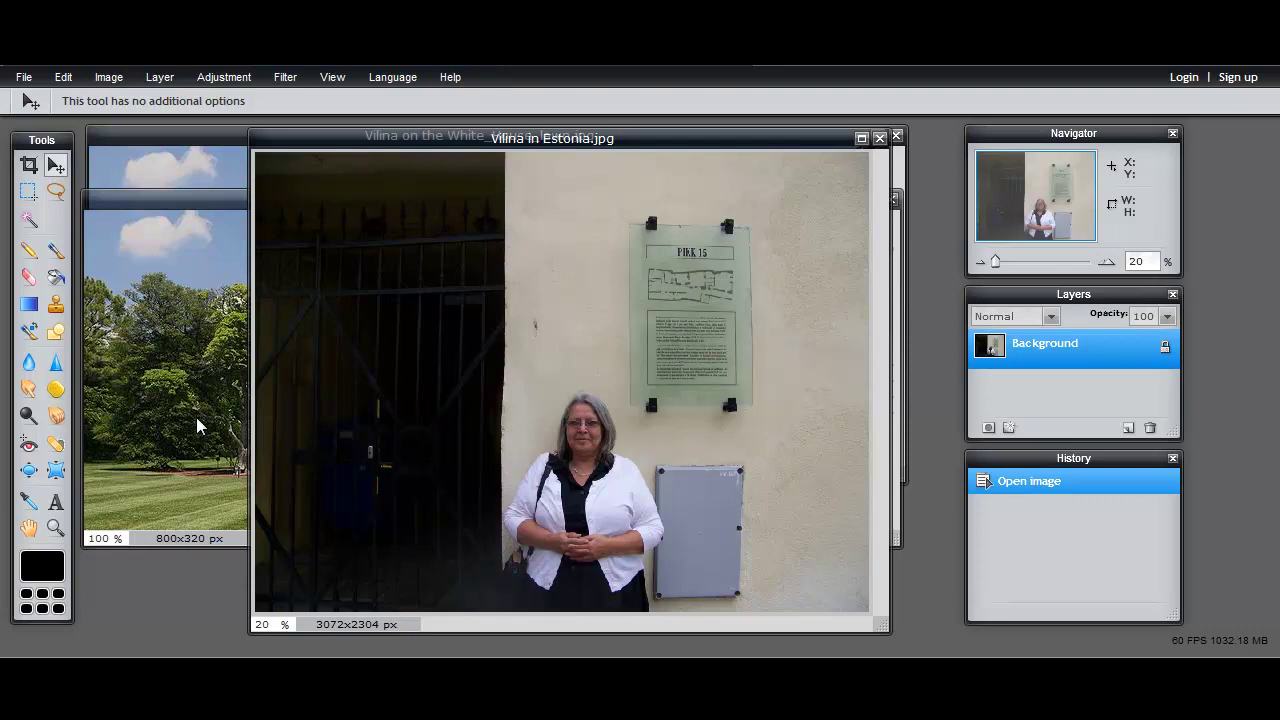
drag(640, 134, 516, 205)
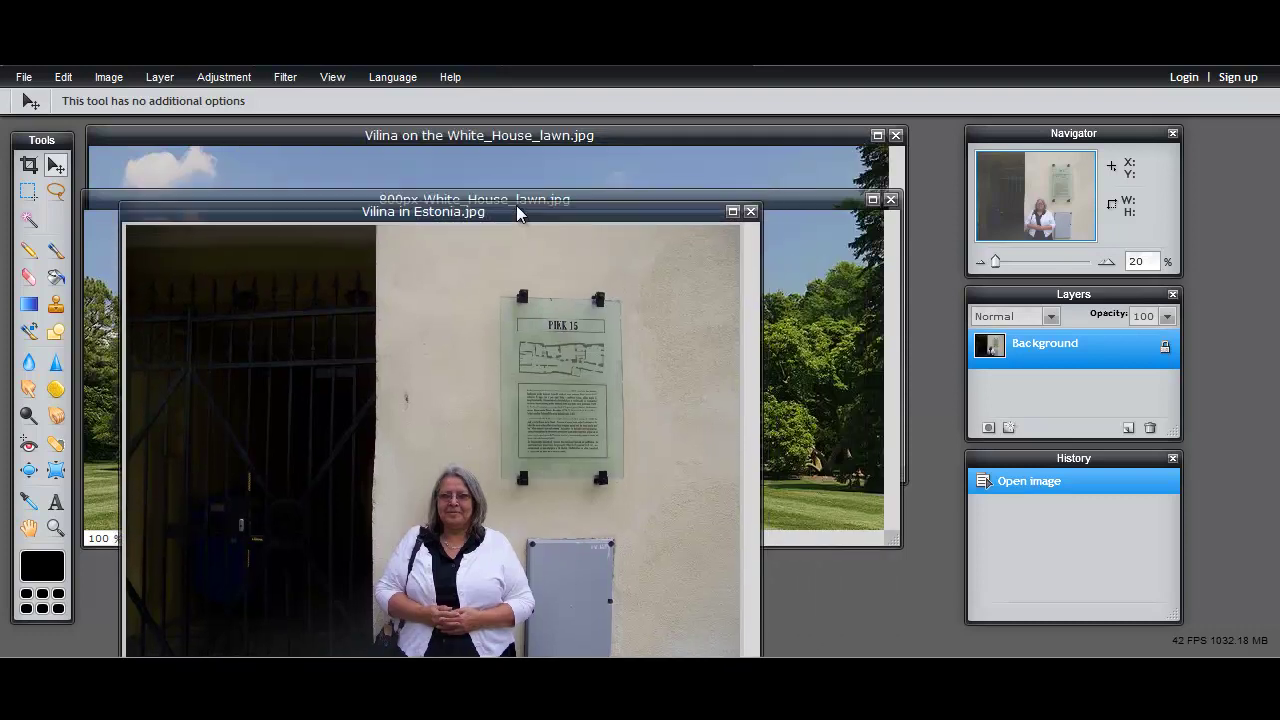
Step: Close the 'Vilina on the White_House_lawn.jpg' composite and move the lawn and Estonia windows higher
click(896, 136)
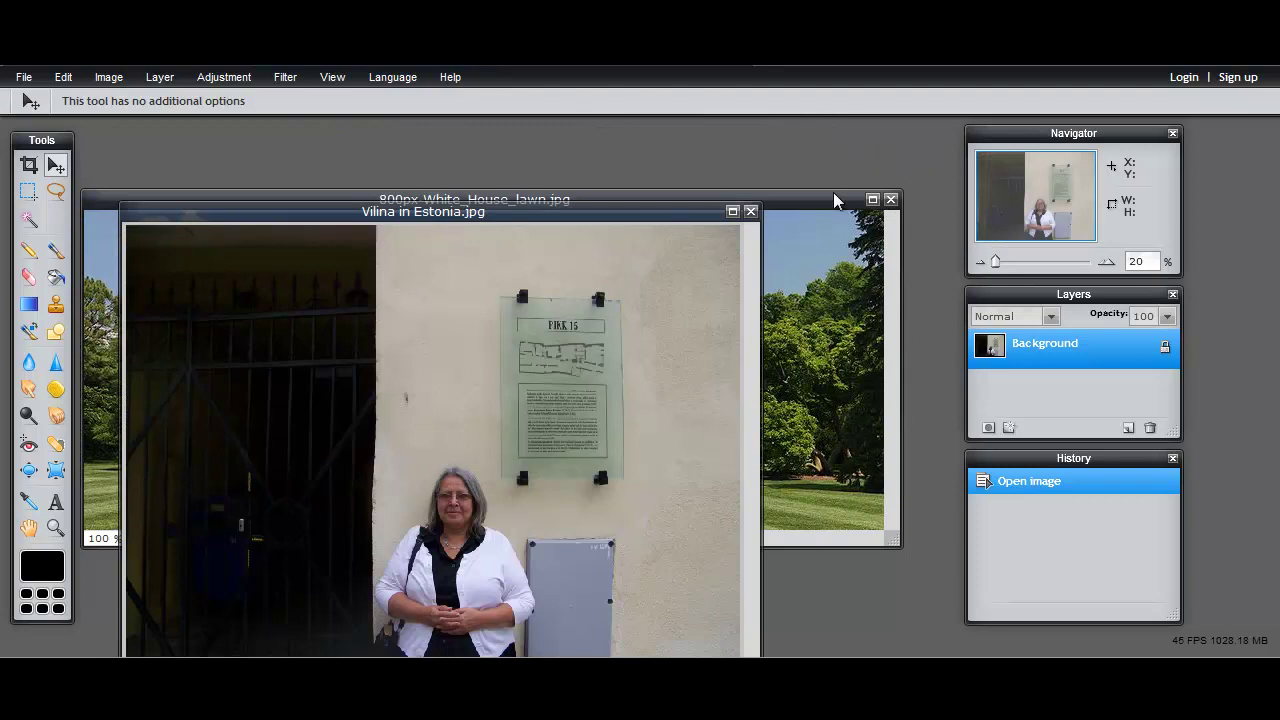
drag(833, 200, 843, 140)
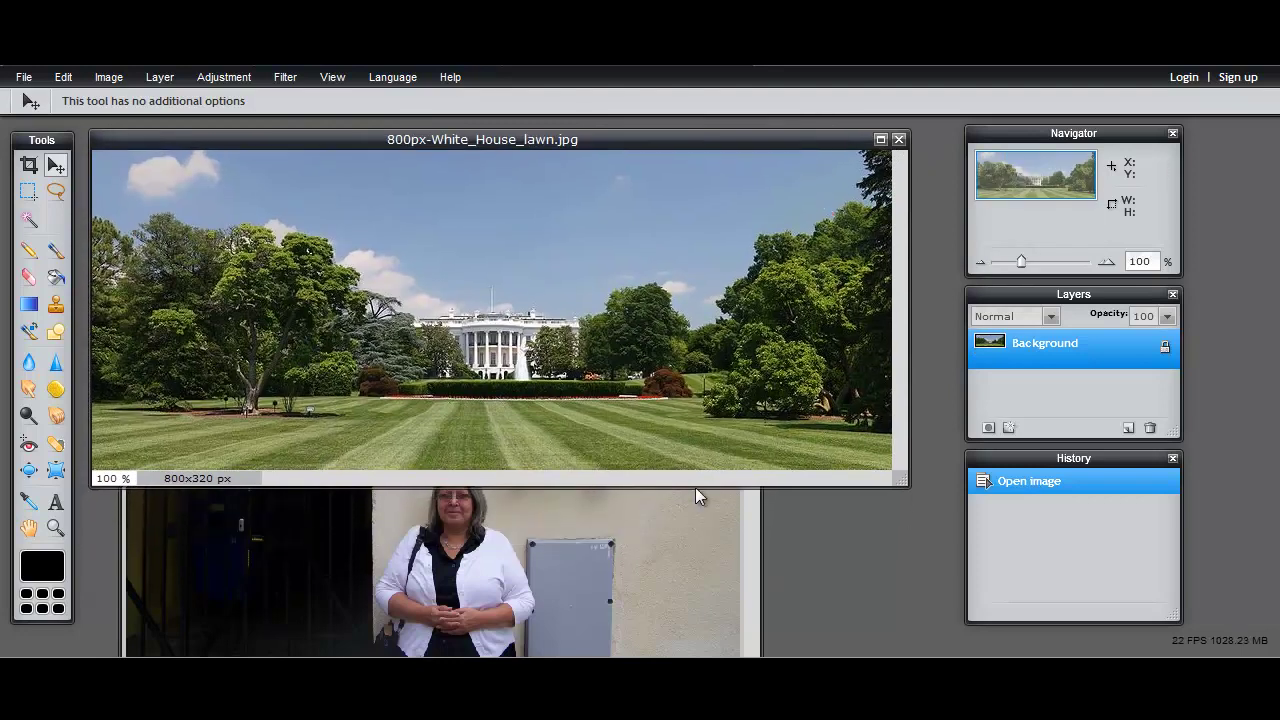
click(697, 551)
drag(666, 211, 676, 127)
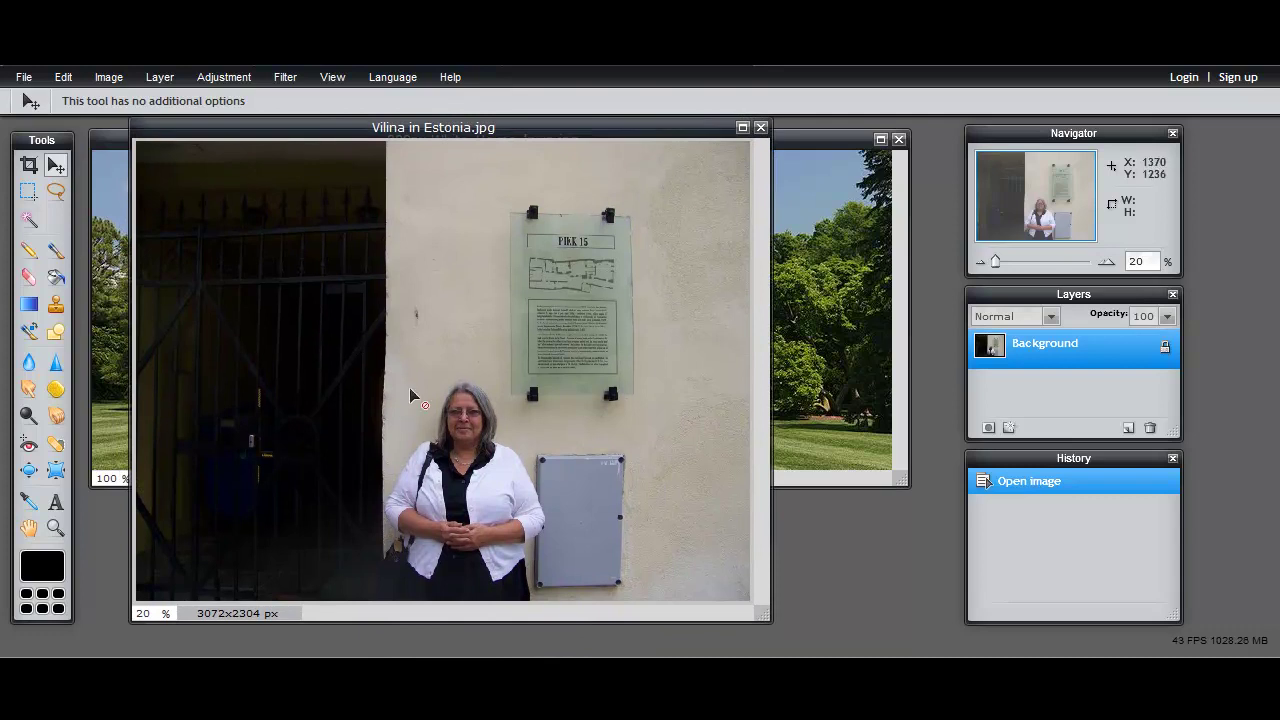
Step: Unlock the Estonia photo's Background layer and lasso a freehand outline around the woman
click(1165, 352)
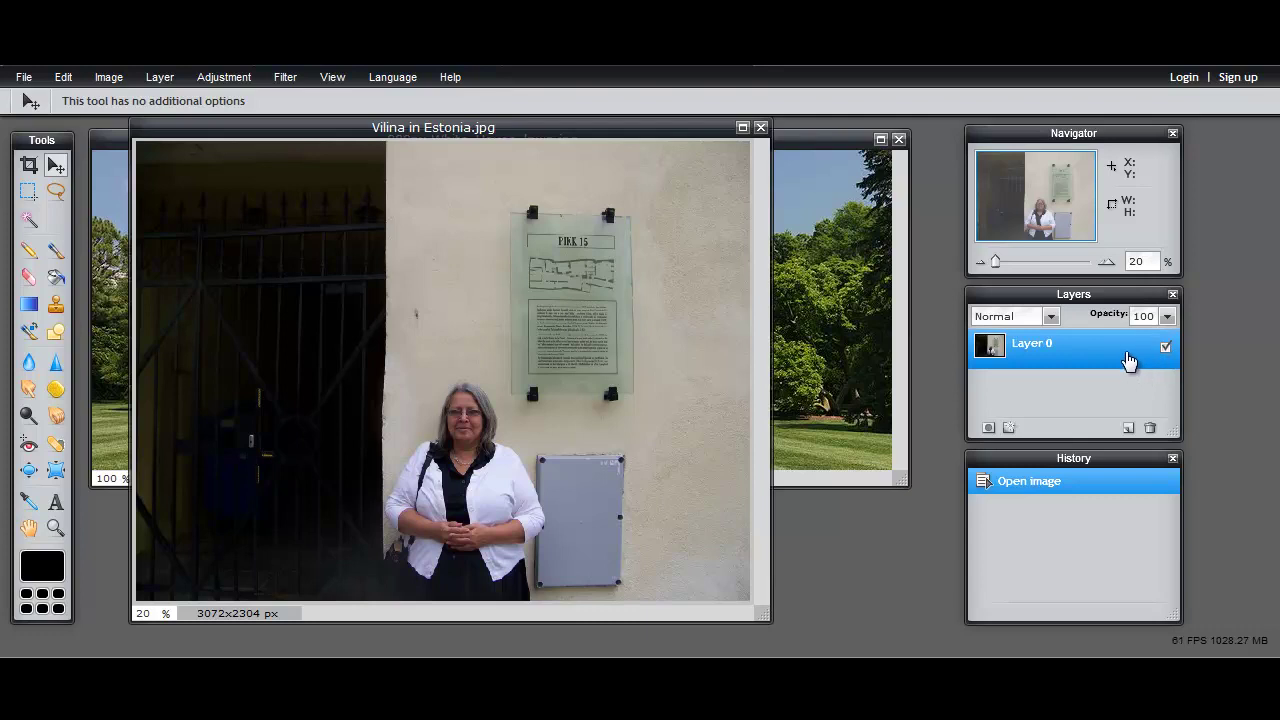
click(57, 195)
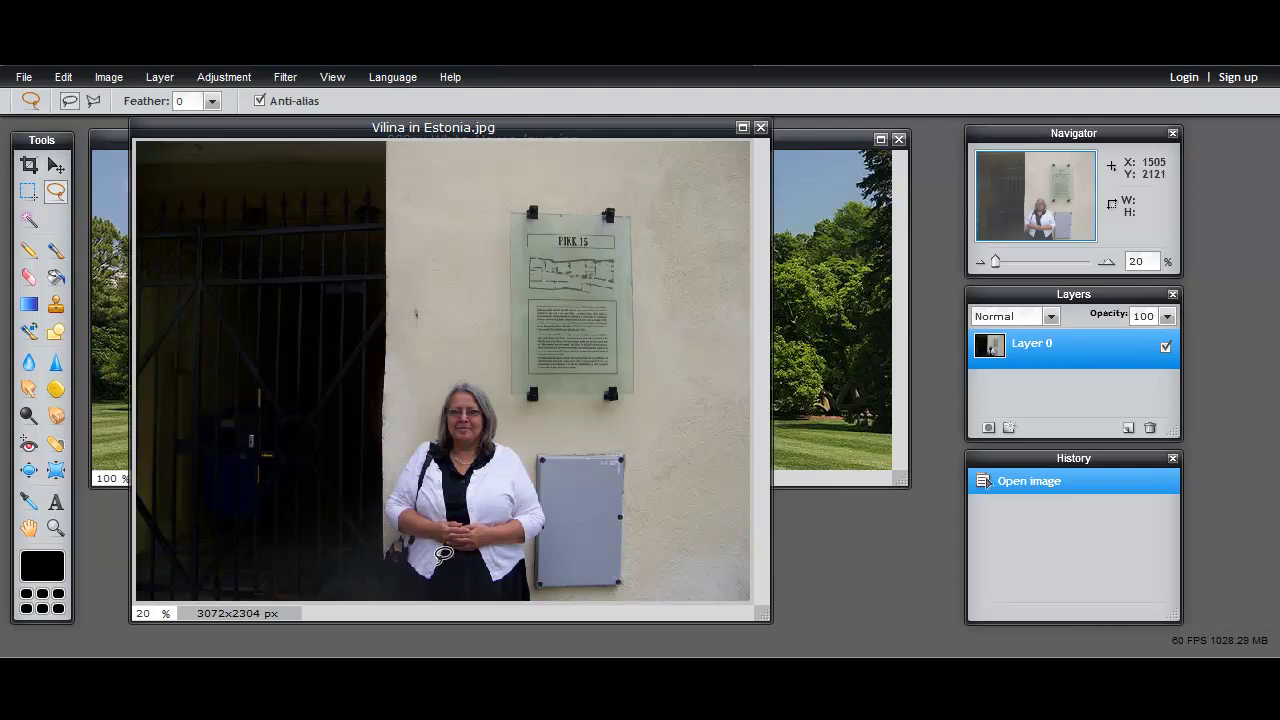
mouse_move(443, 553)
mouse_down()
mouse_move(432, 572)
mouse_move(410, 566)
mouse_move(388, 530)
mouse_move(389, 483)
mouse_move(440, 381)
mouse_move(479, 370)
mouse_move(507, 391)
mouse_move(561, 515)
mouse_move(543, 551)
mouse_move(412, 562)
mouse_up()
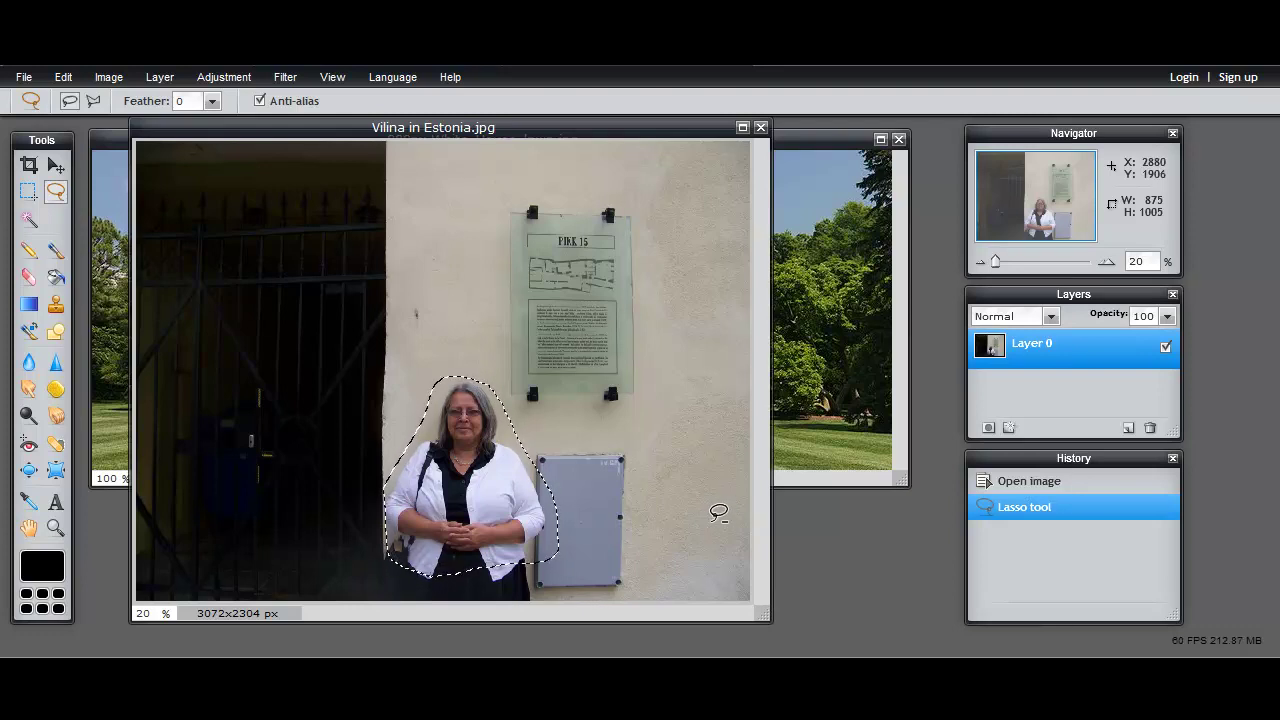
Step: Try cutting the selection with Ctrl+X, undo it, and switch to the Eraser
key(ctrl+x)
key(ctrl+z)
key(e)
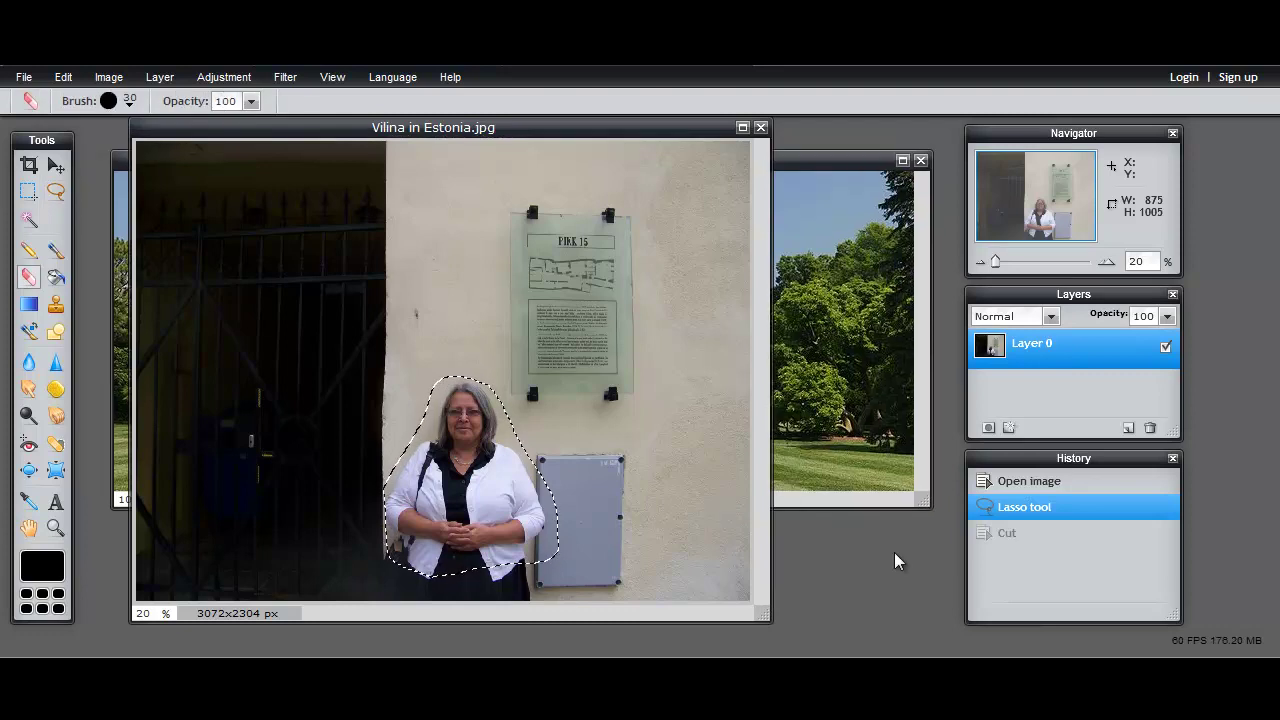
Step: Add a layer mask from the lasso selection and target the mask thumbnail for editing
click(989, 427)
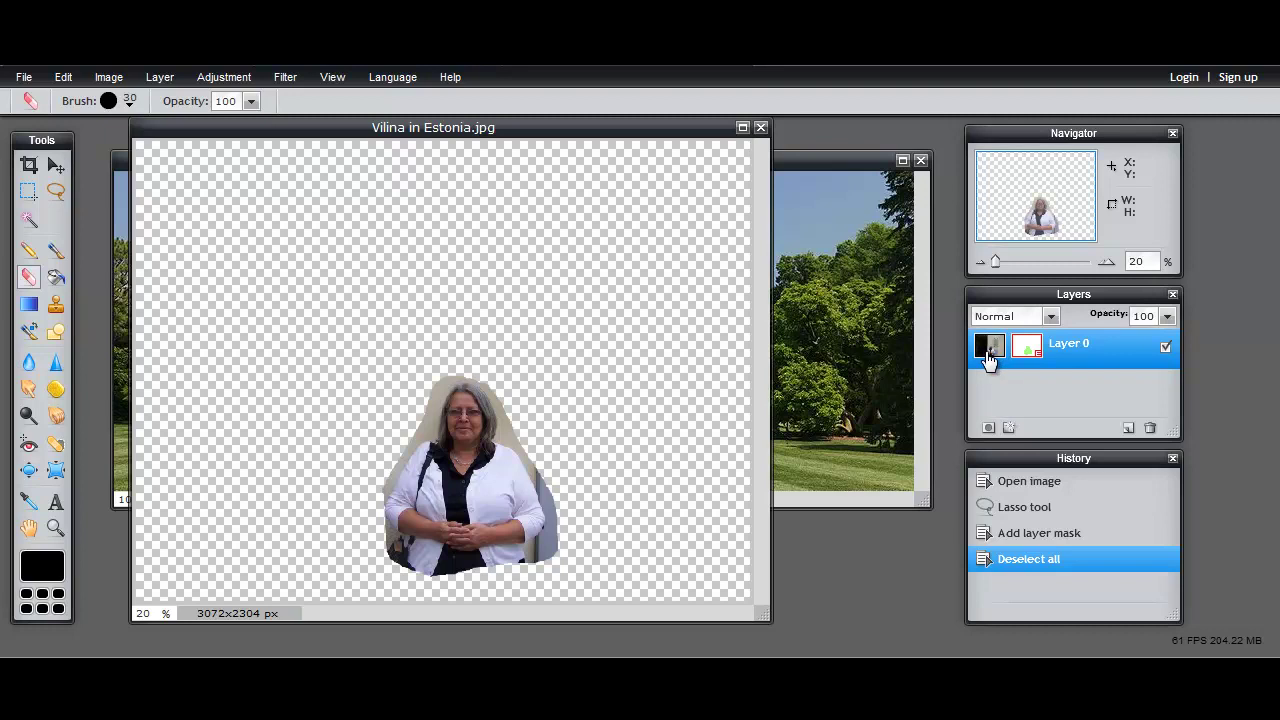
click(1029, 360)
Step: Zoom to 100% on the woman's face and set the Eraser to the 50 px brush preset
drag(997, 261, 1021, 258)
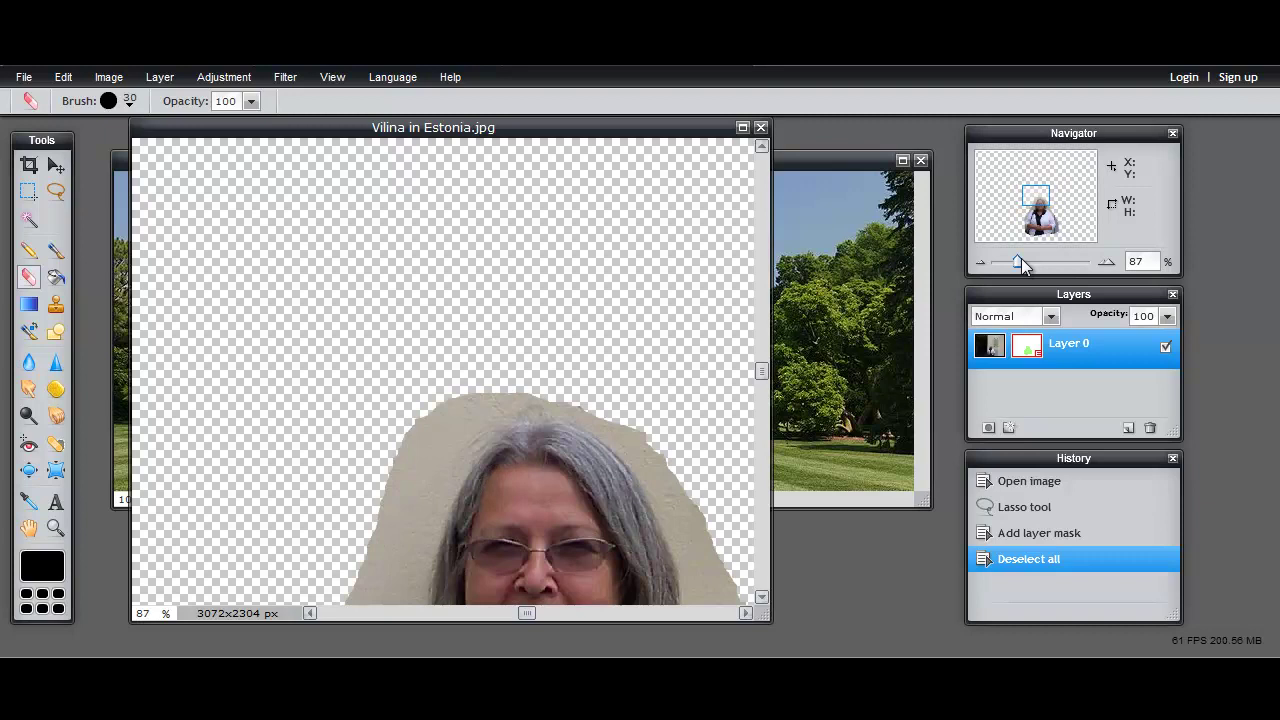
drag(1037, 196, 1040, 204)
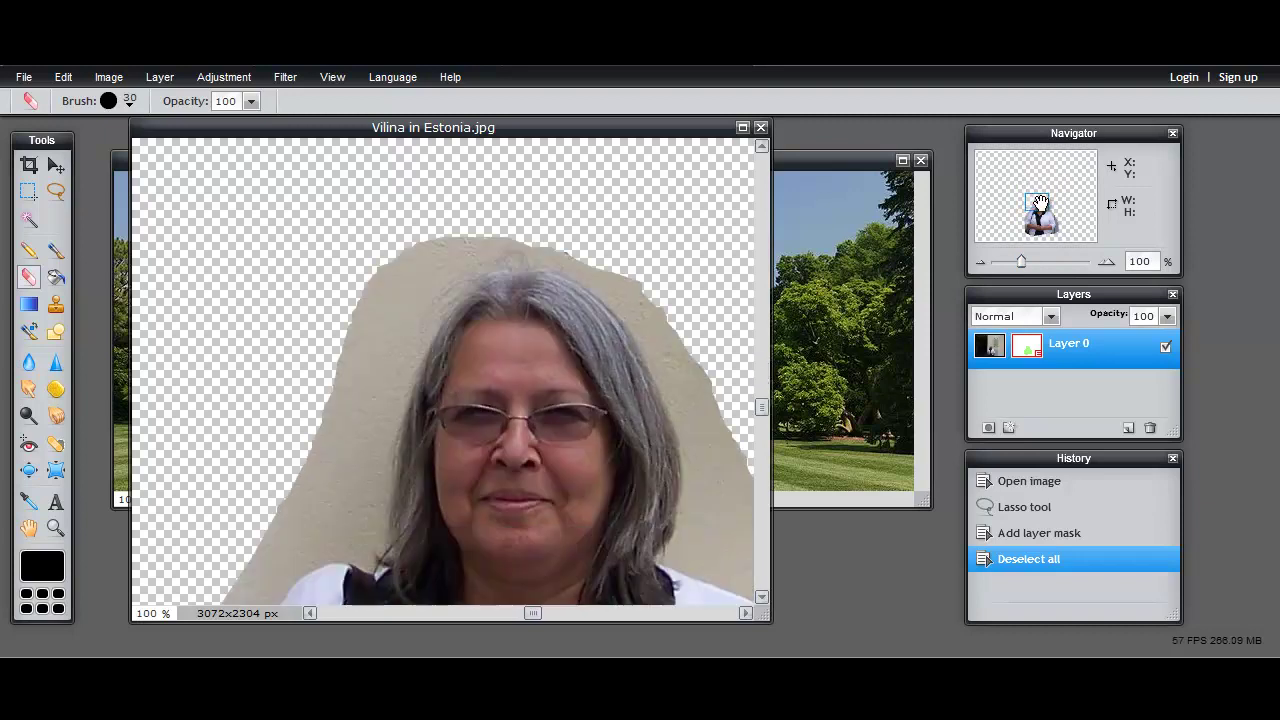
click(29, 279)
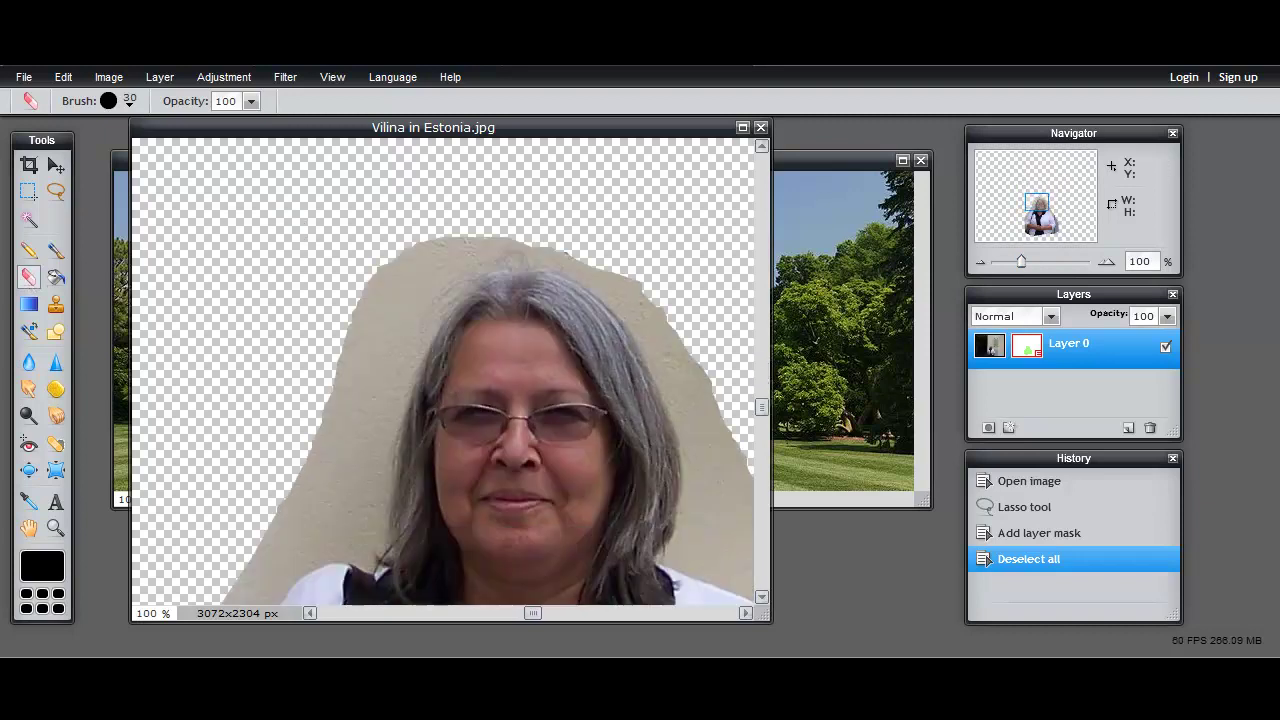
click(131, 104)
click(322, 150)
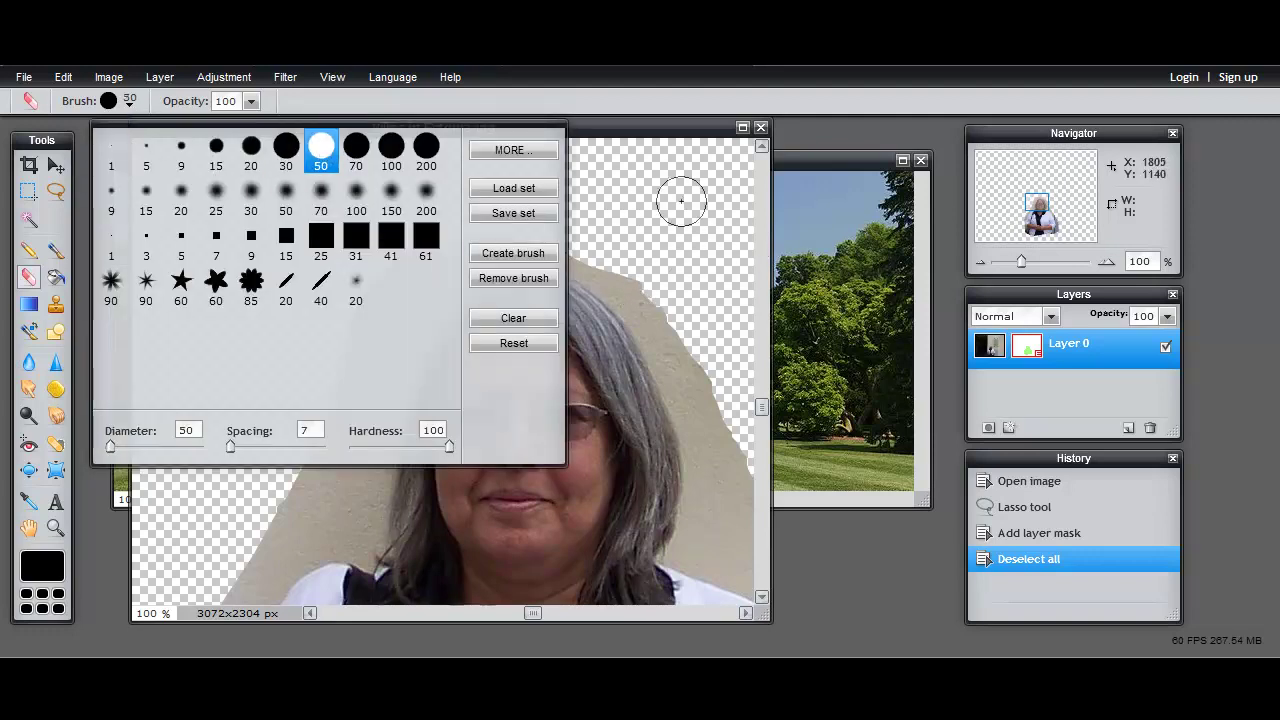
Step: Erase the beige wall patches directly beside the woman's hair
drag(681, 201, 672, 215)
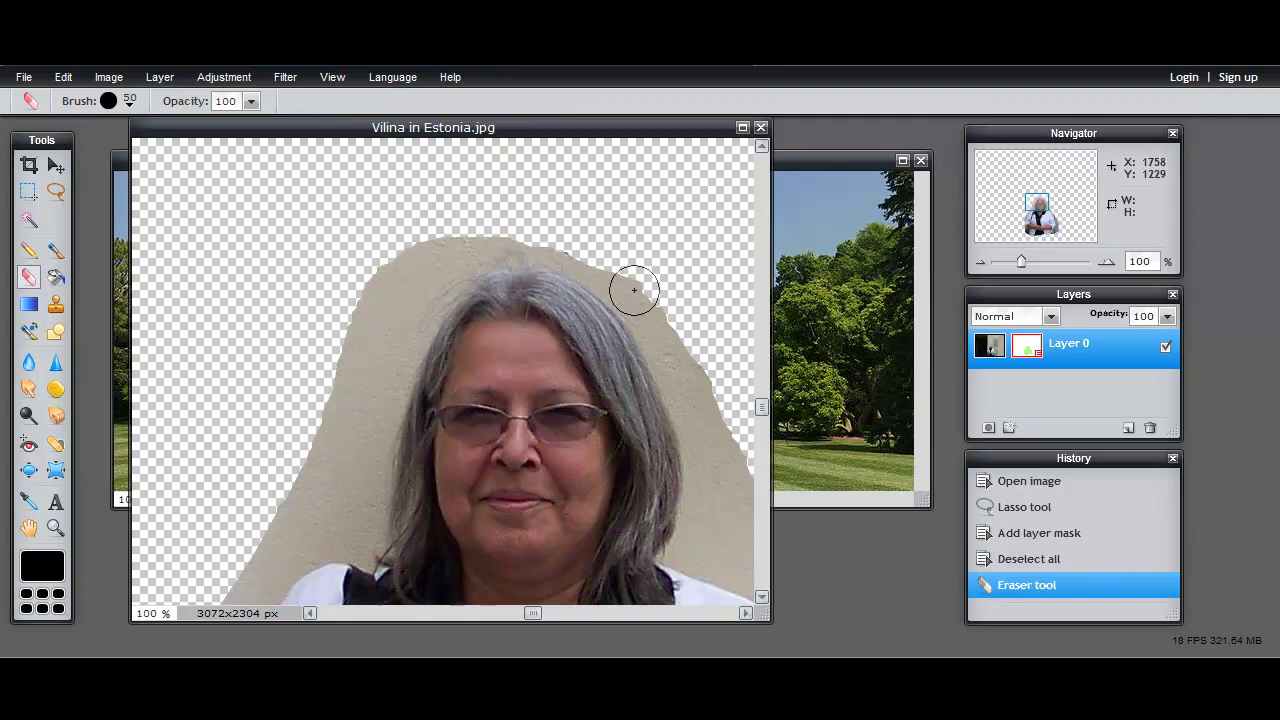
click(633, 292)
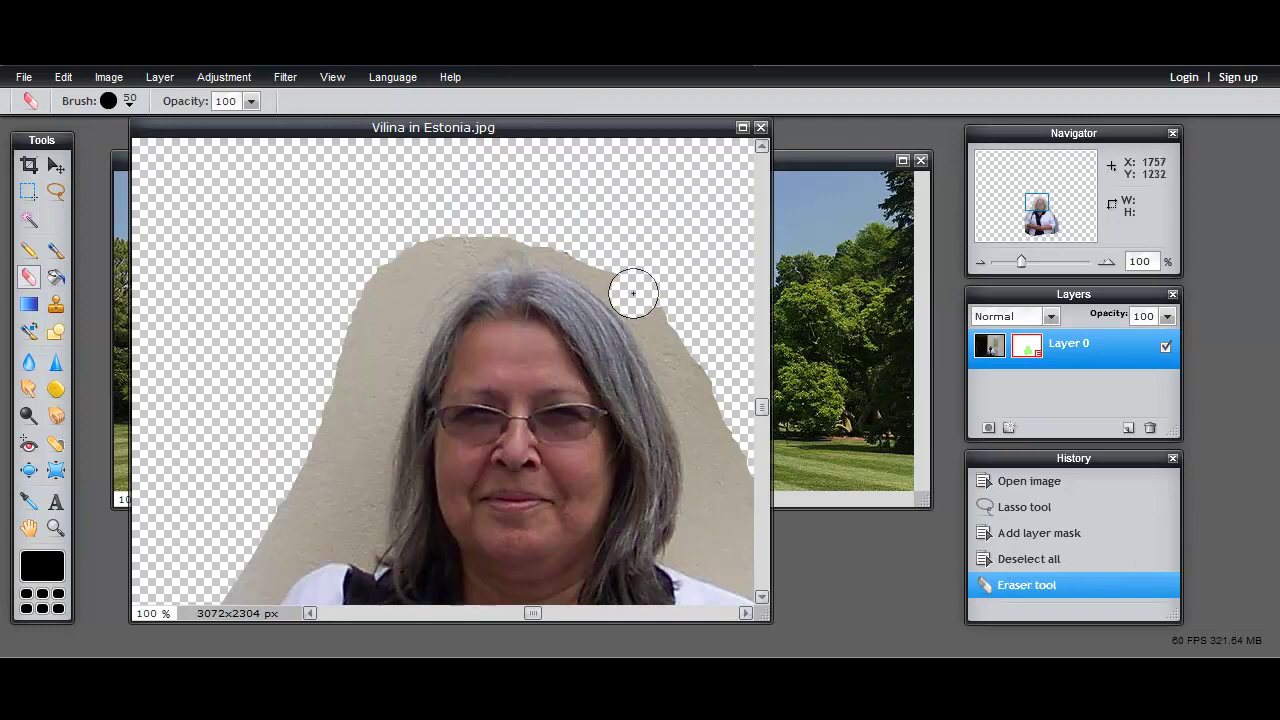
click(642, 305)
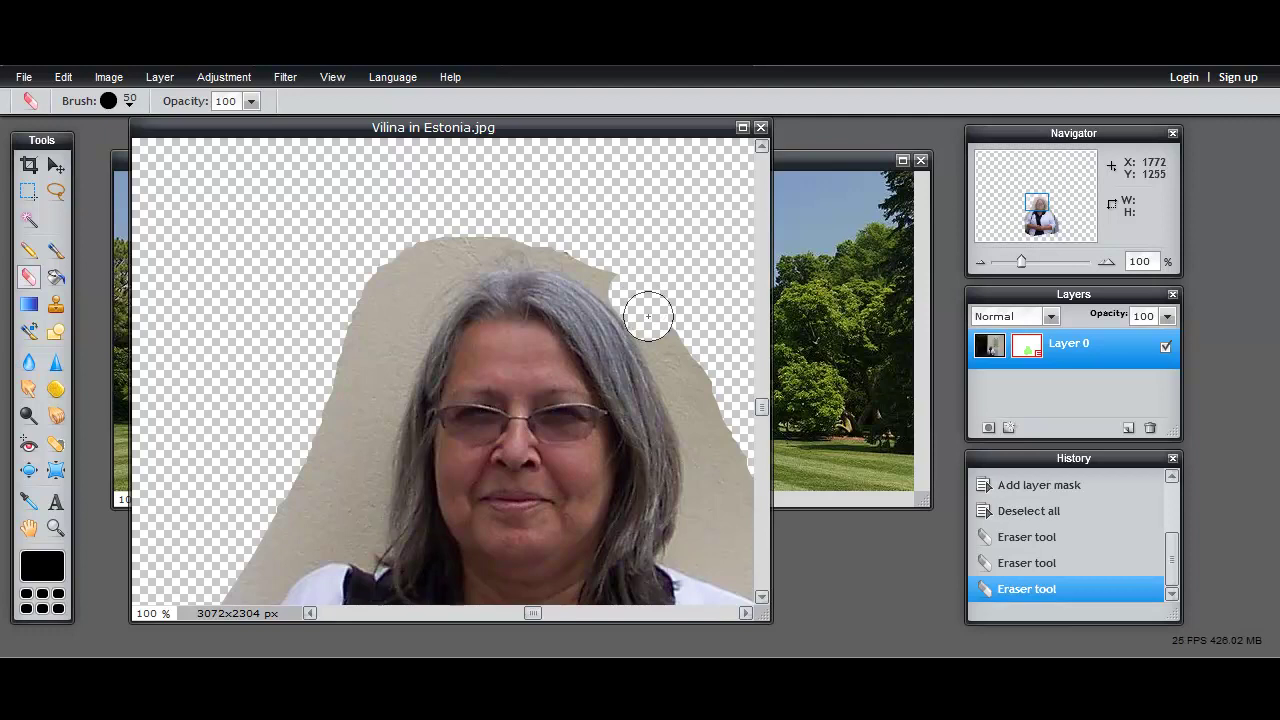
click(659, 331)
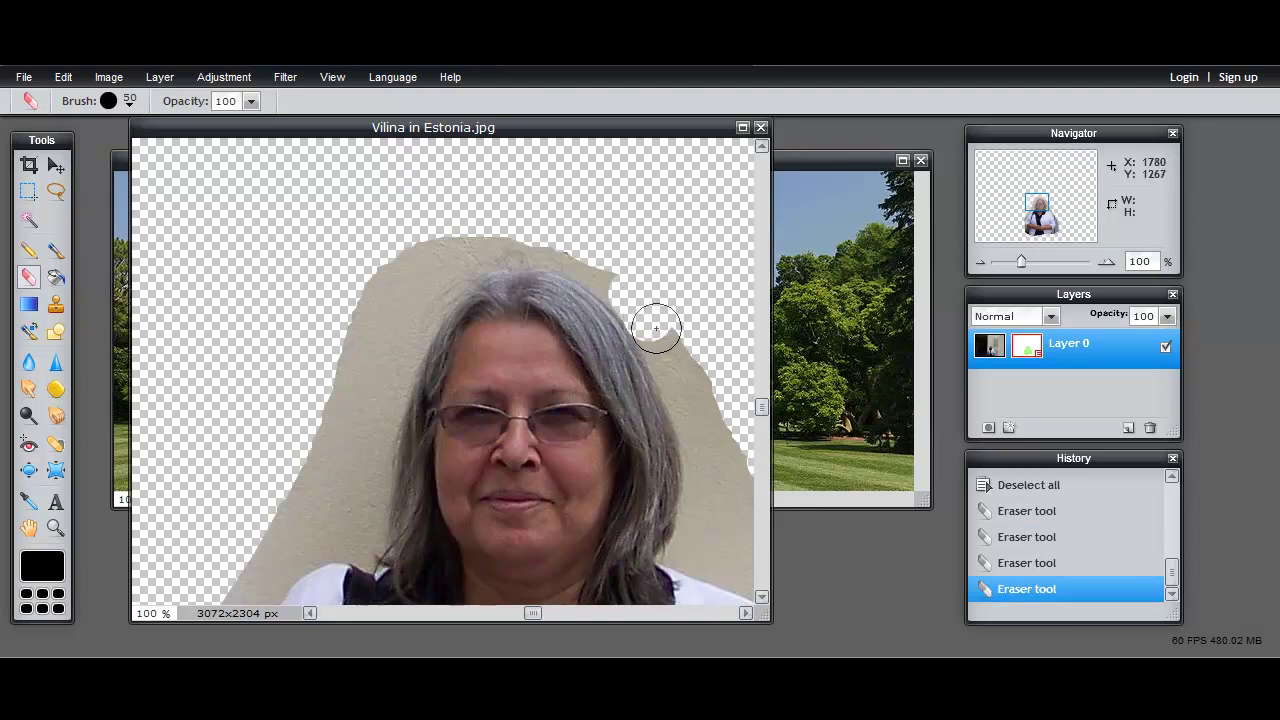
click(661, 333)
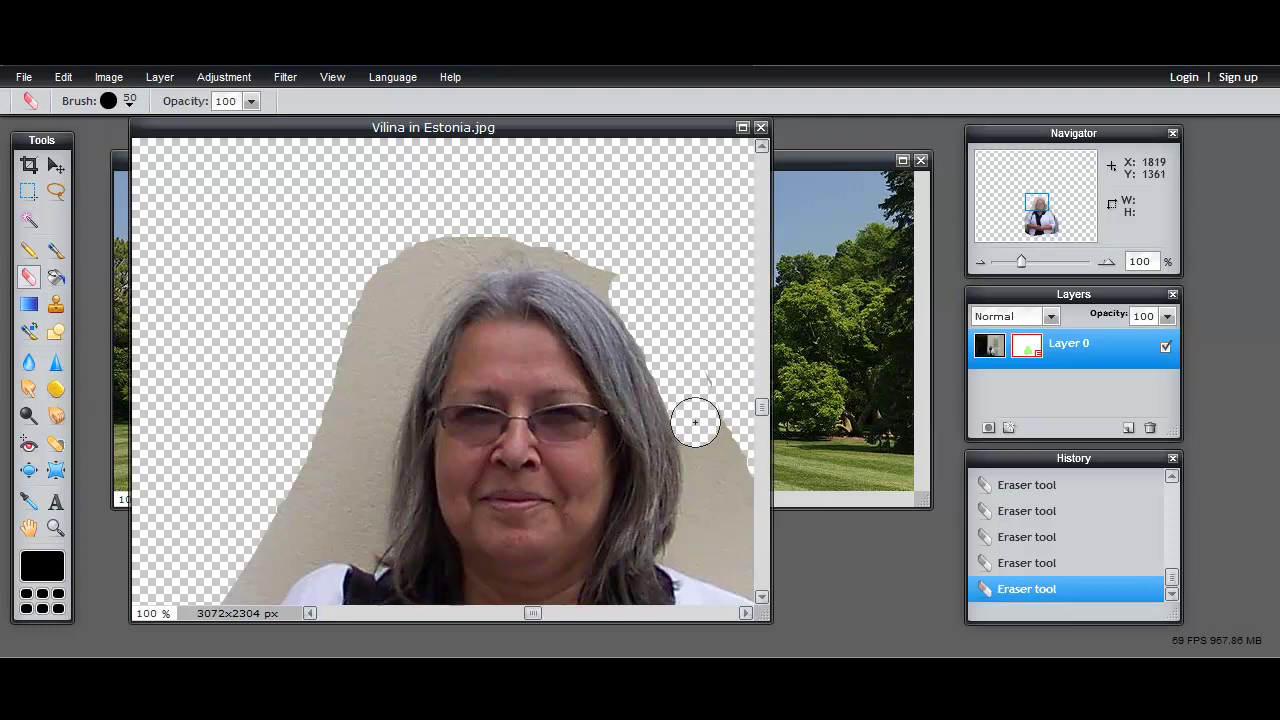
Step: Erase the wall above her head and the beige streak along the hair's right edge
click(464, 258)
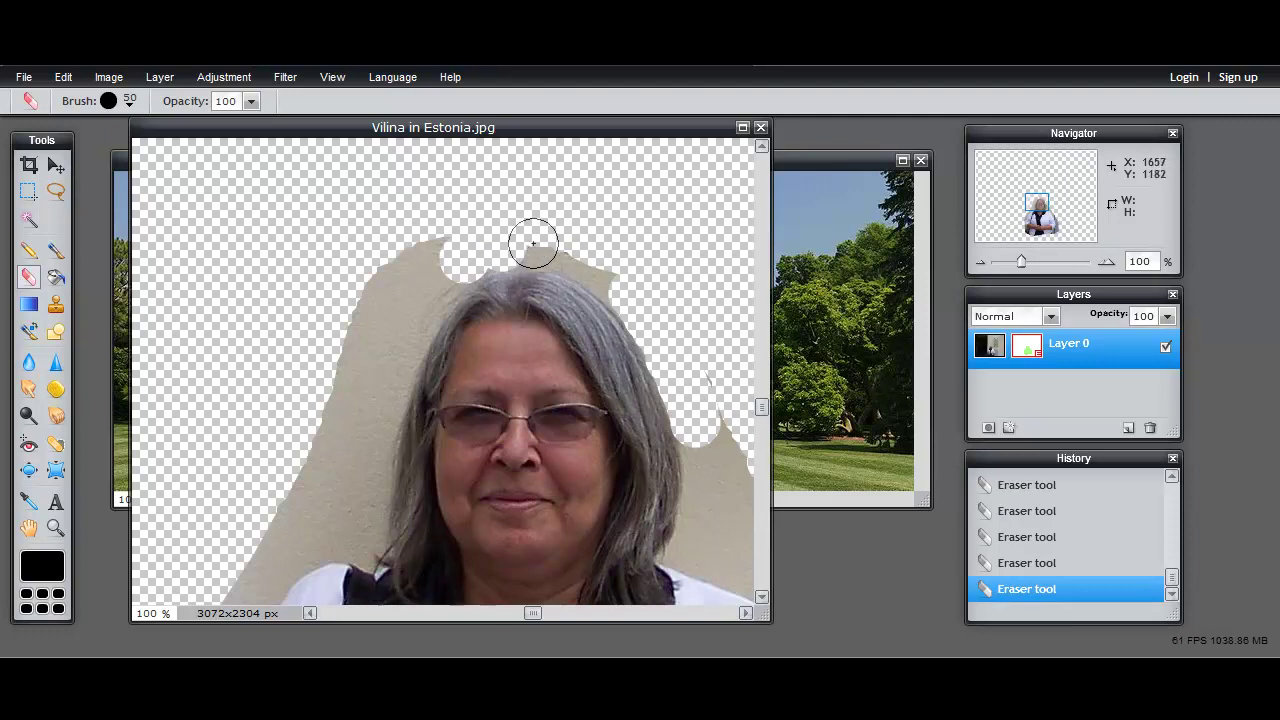
click(533, 243)
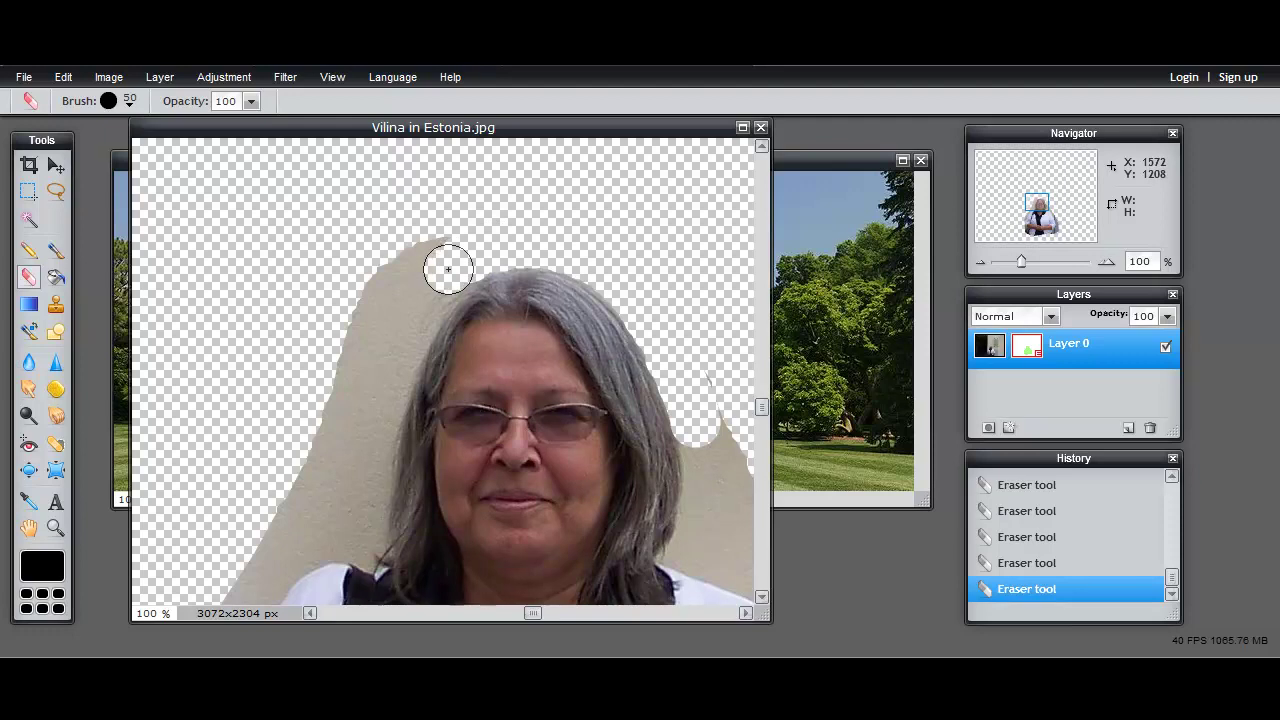
drag(443, 266, 419, 251)
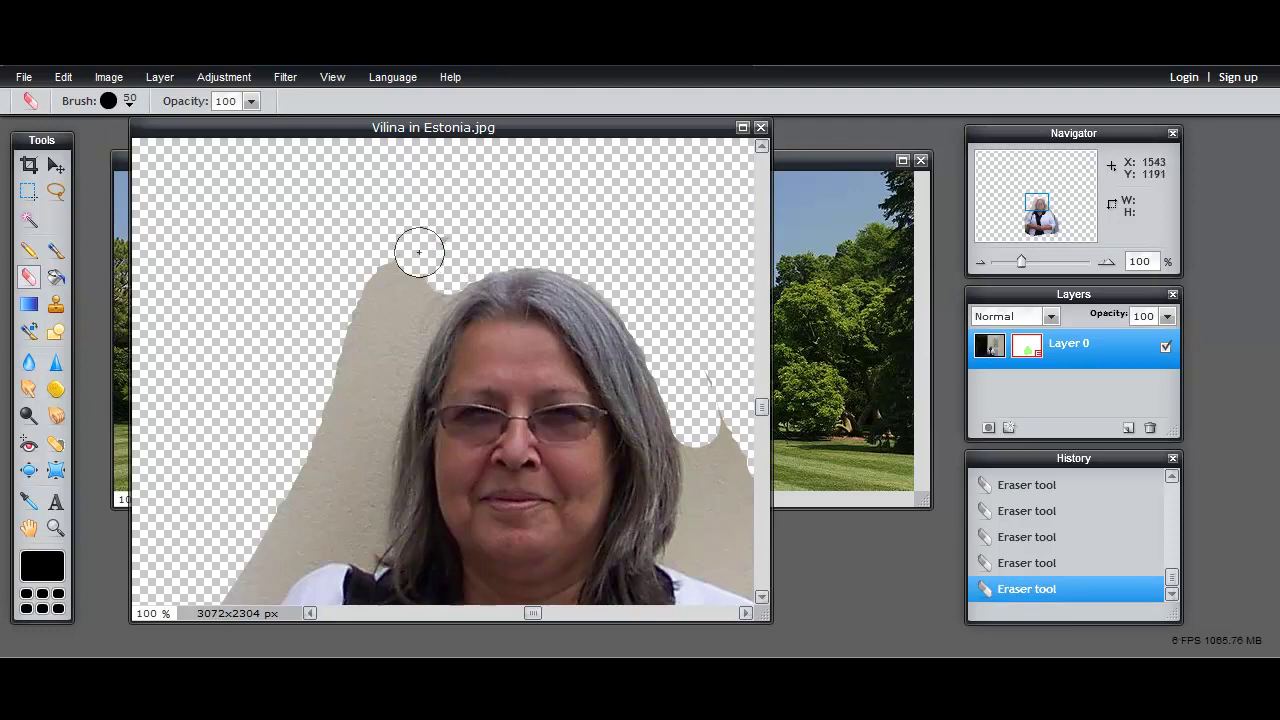
drag(689, 392, 702, 523)
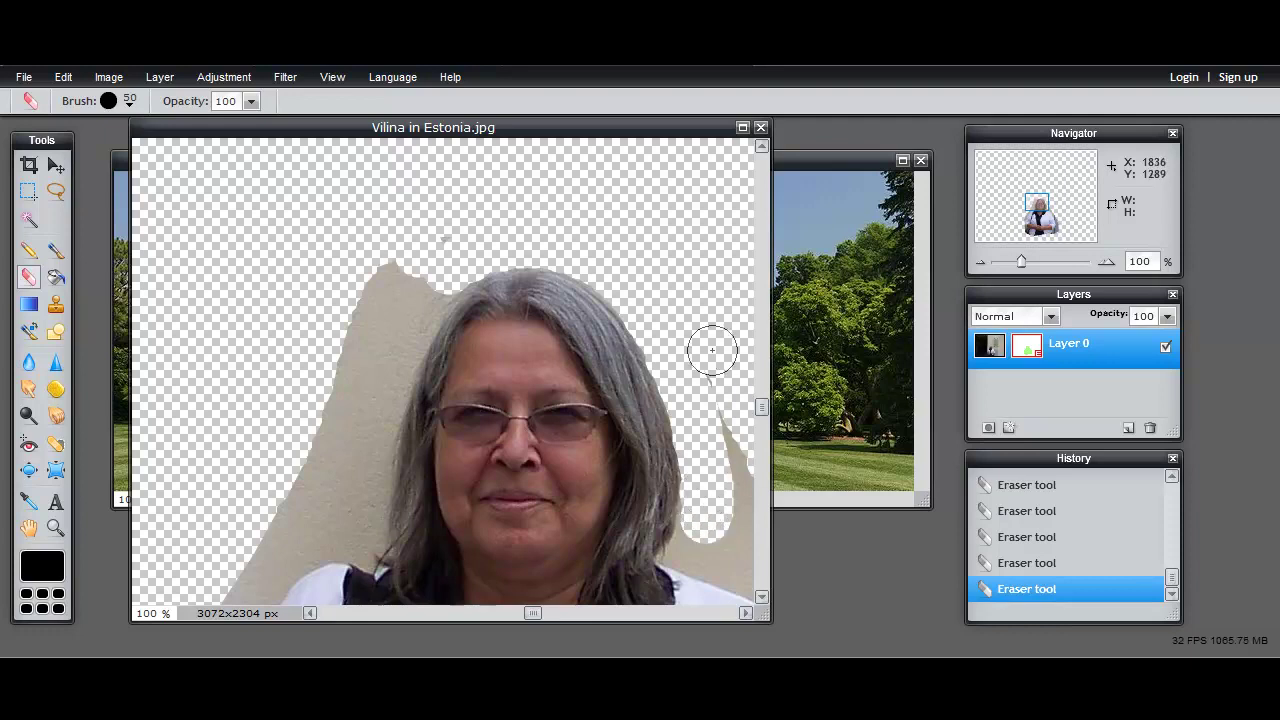
drag(726, 423, 737, 508)
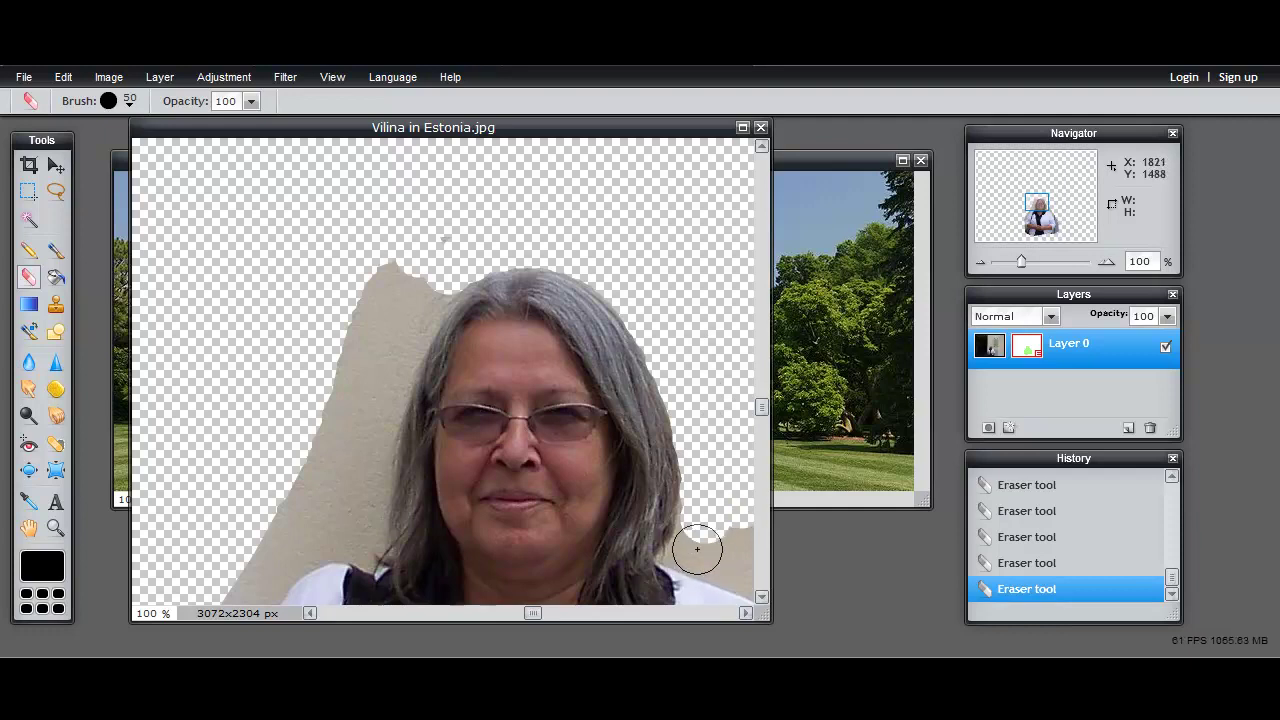
drag(695, 549, 700, 543)
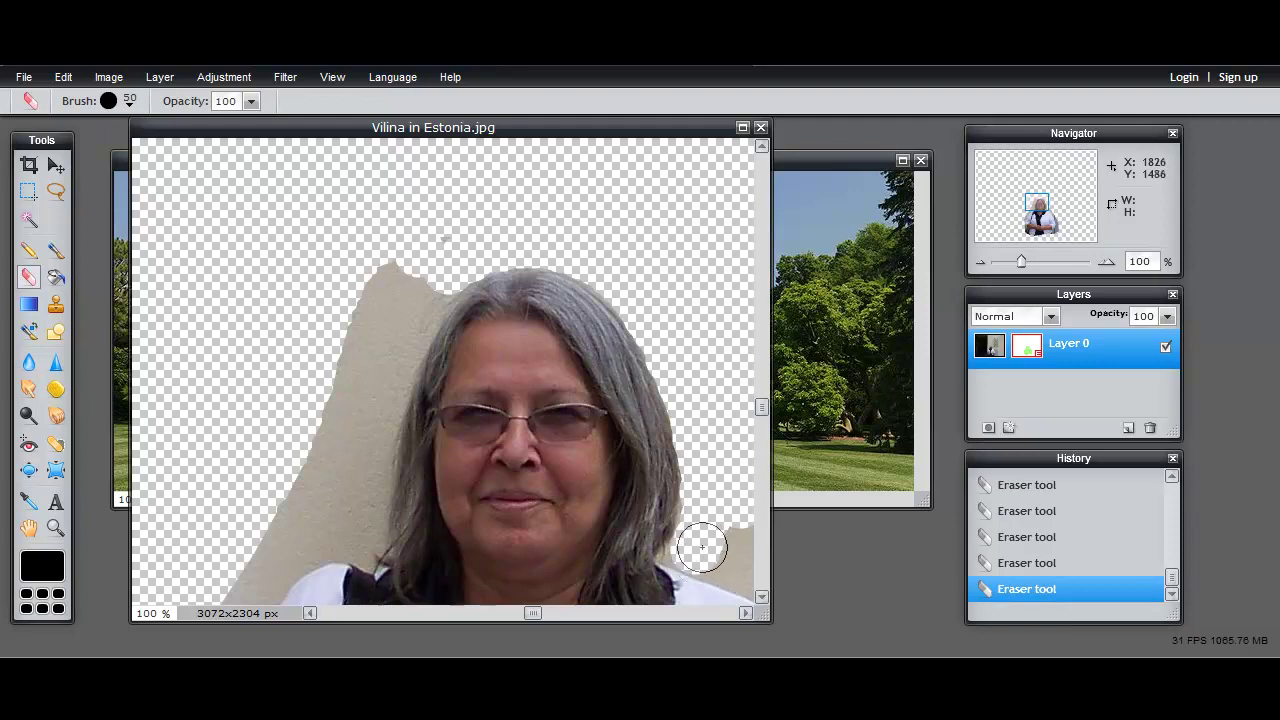
Step: Try the 9 px and then the 15 px eraser brush presets
click(129, 101)
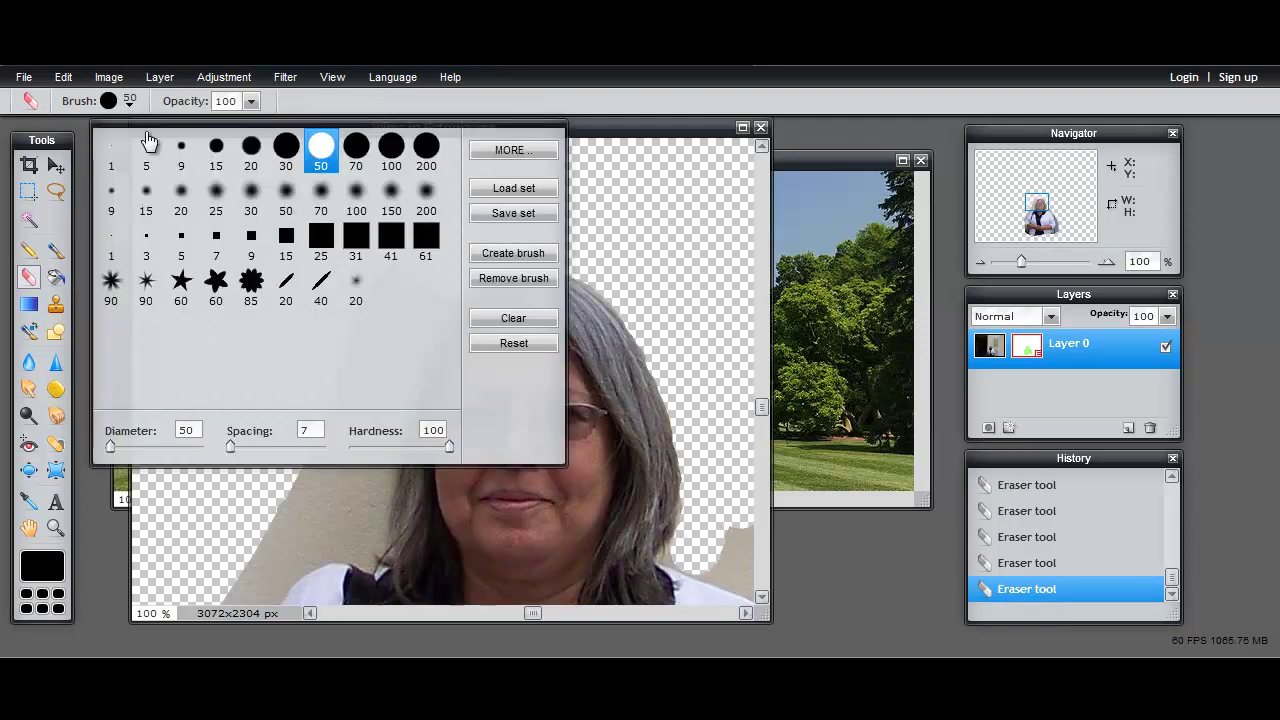
click(181, 152)
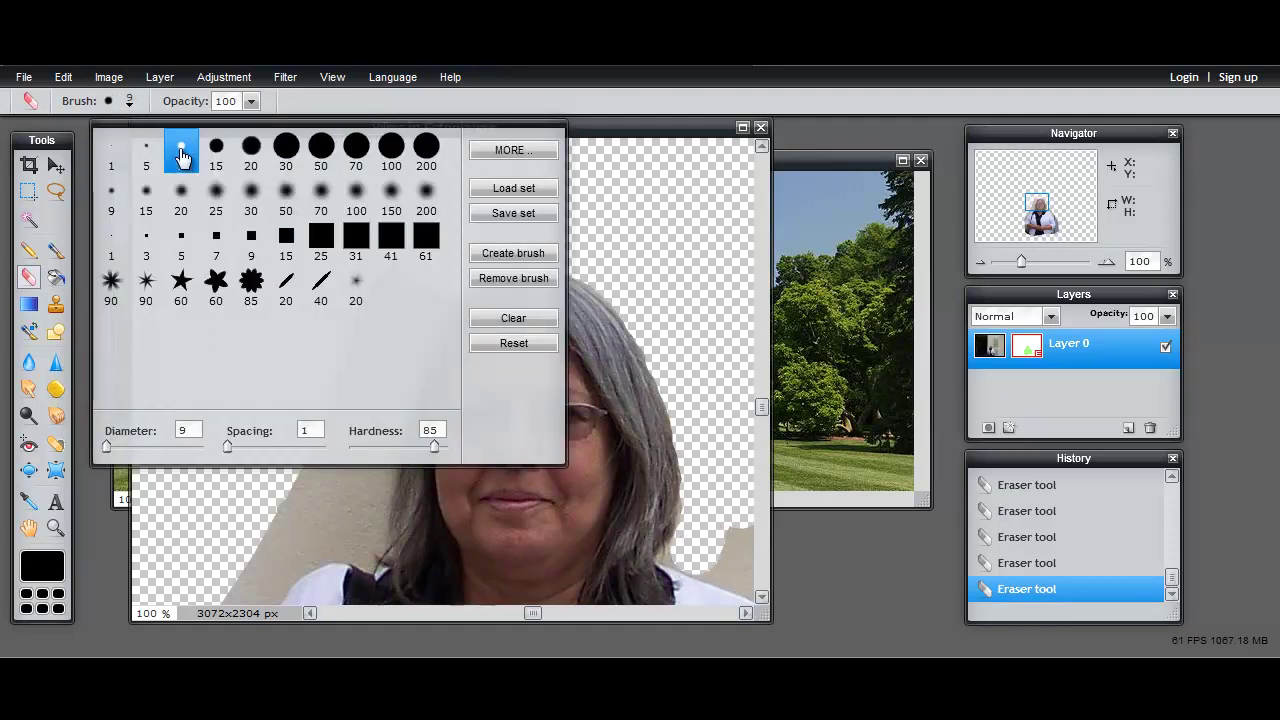
click(671, 558)
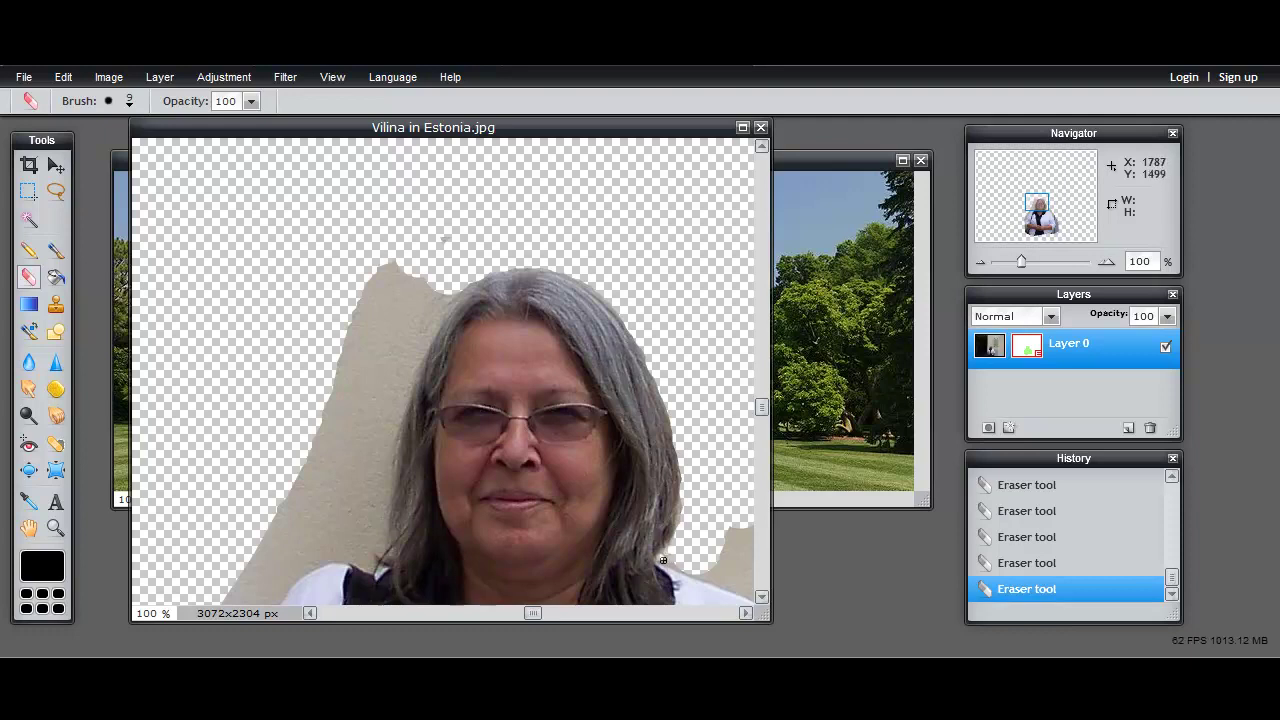
click(129, 102)
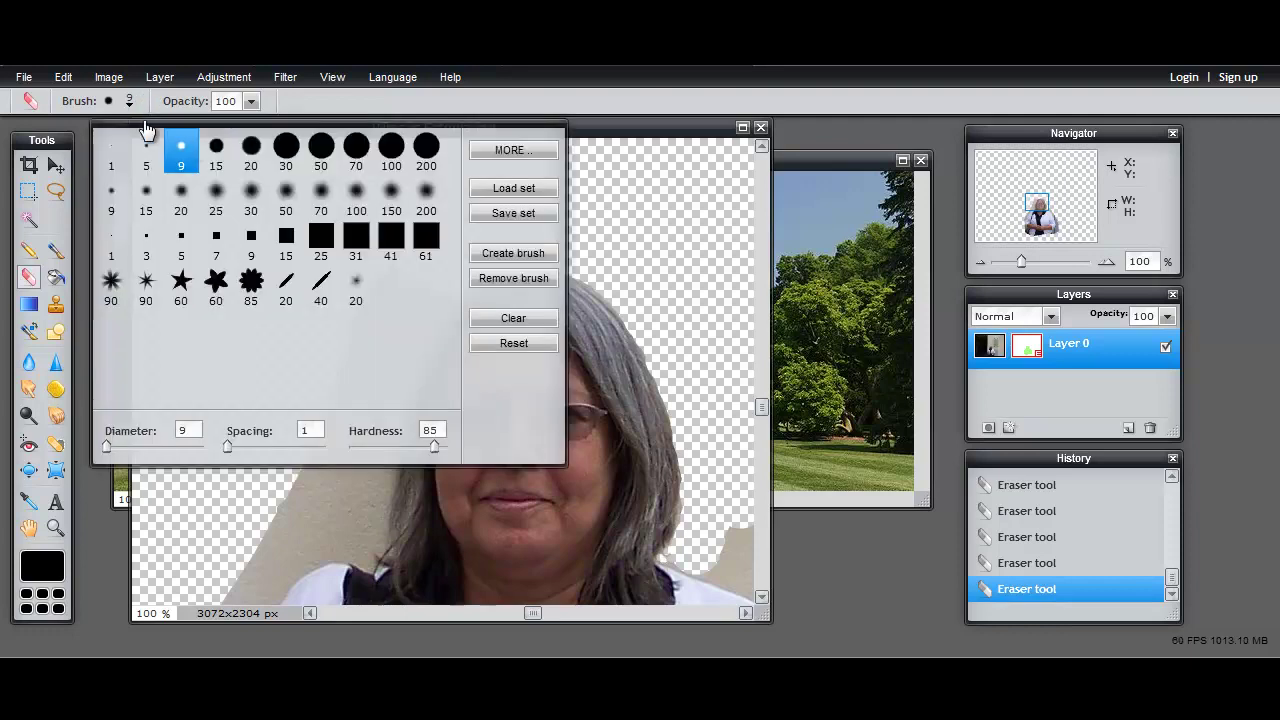
click(214, 152)
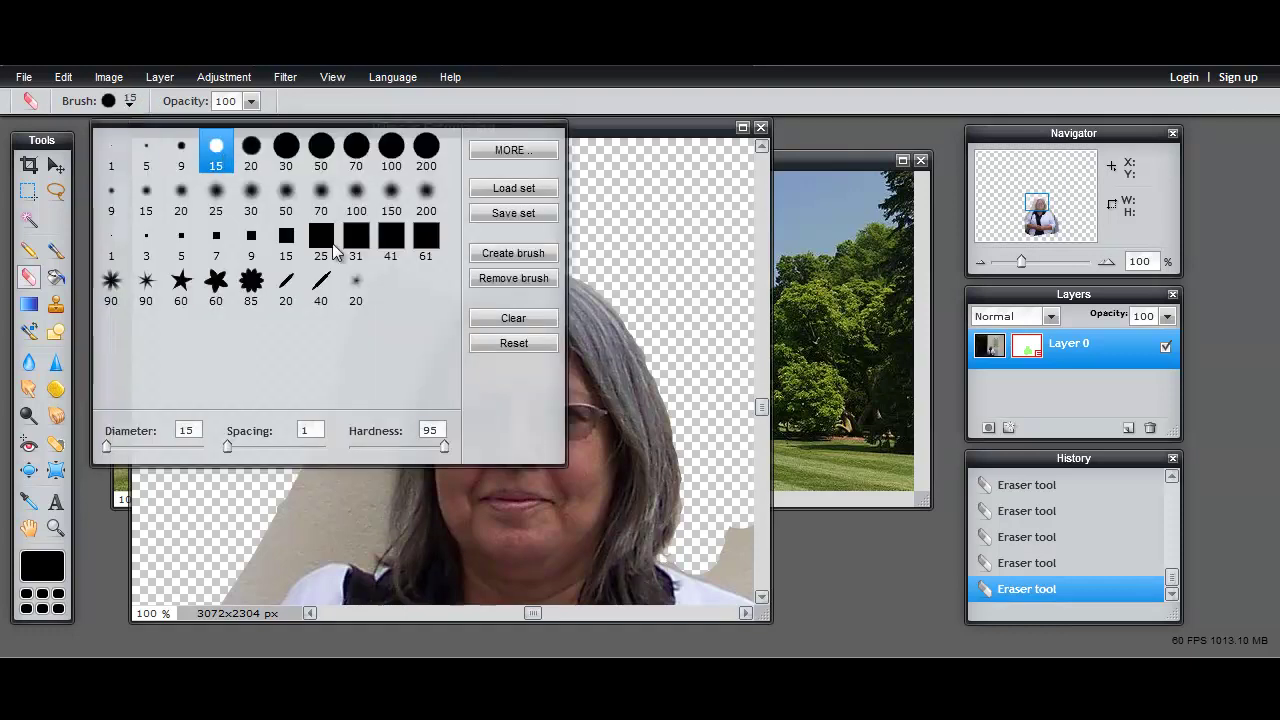
click(670, 558)
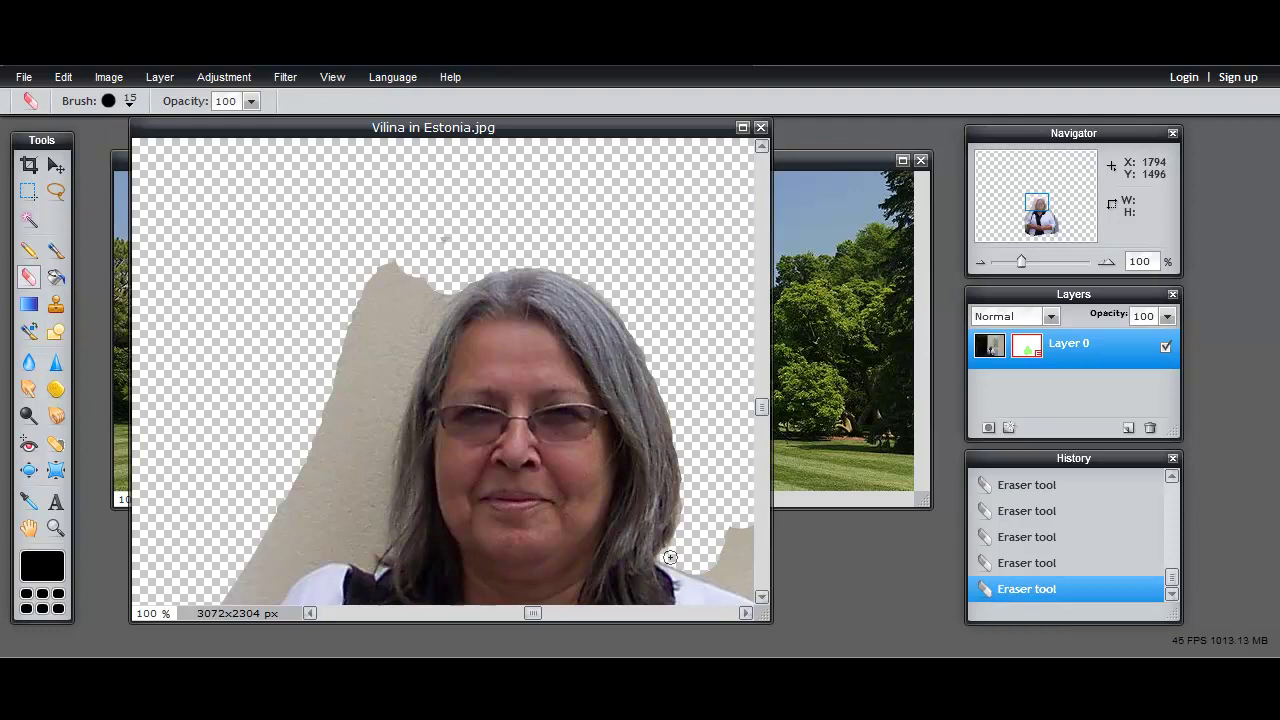
Step: Switch the eraser to 50 px, erase the beige patch beside her hair, and pan to her shoulders
click(130, 101)
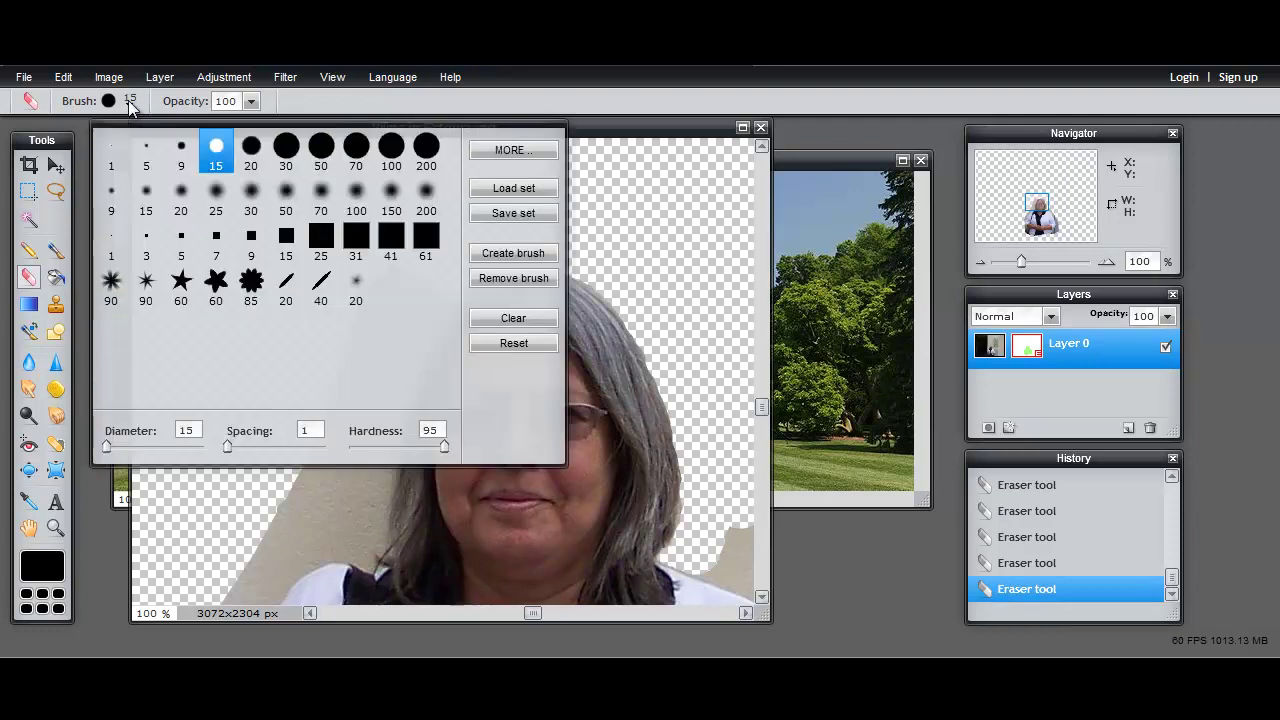
click(287, 149)
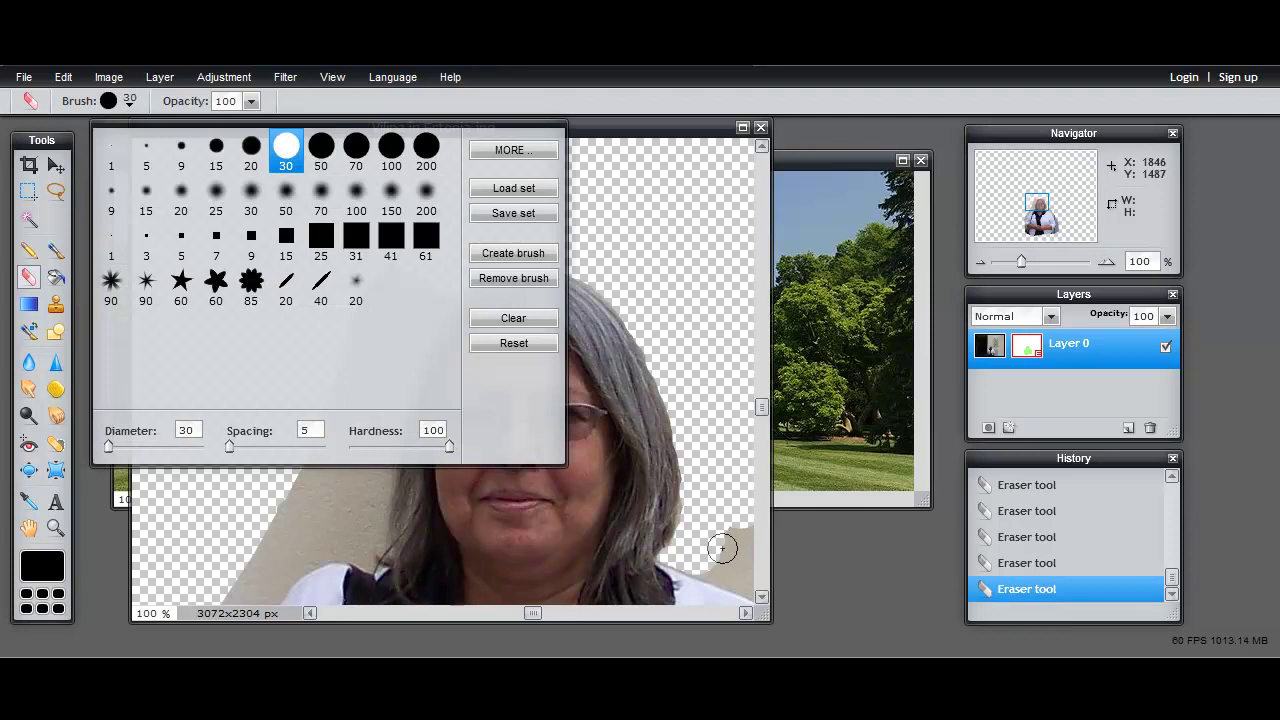
click(320, 150)
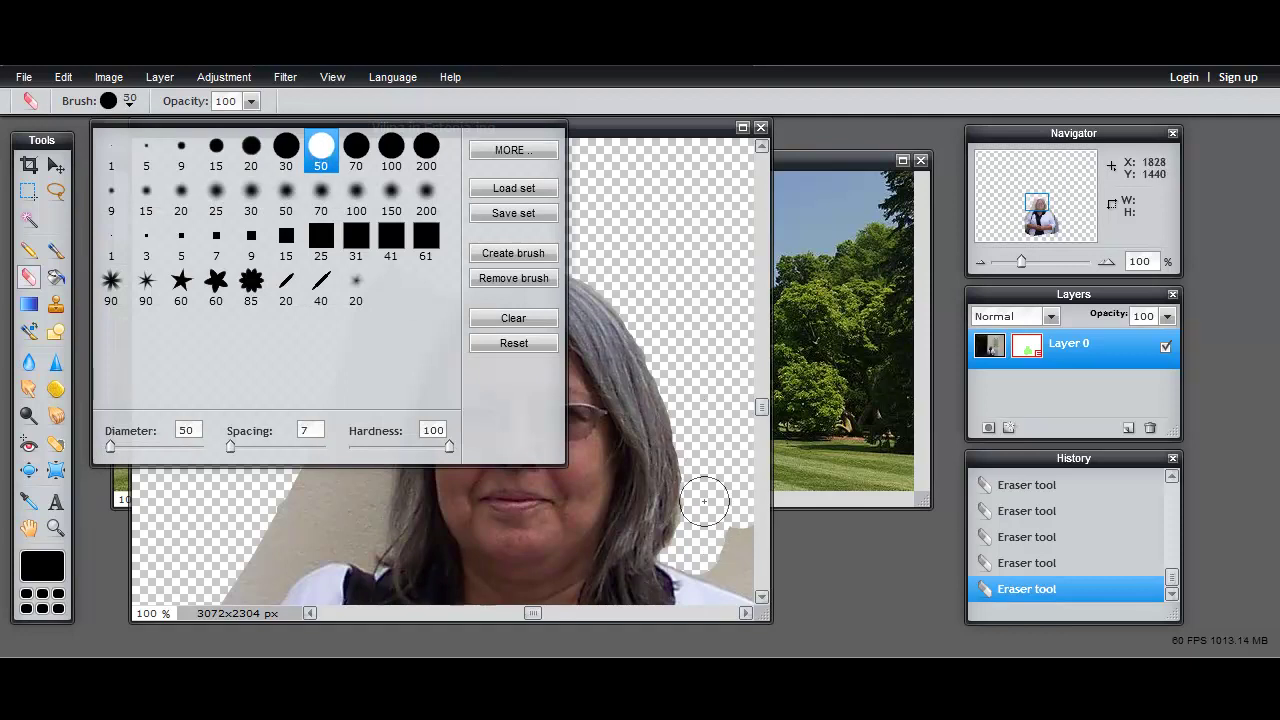
click(704, 555)
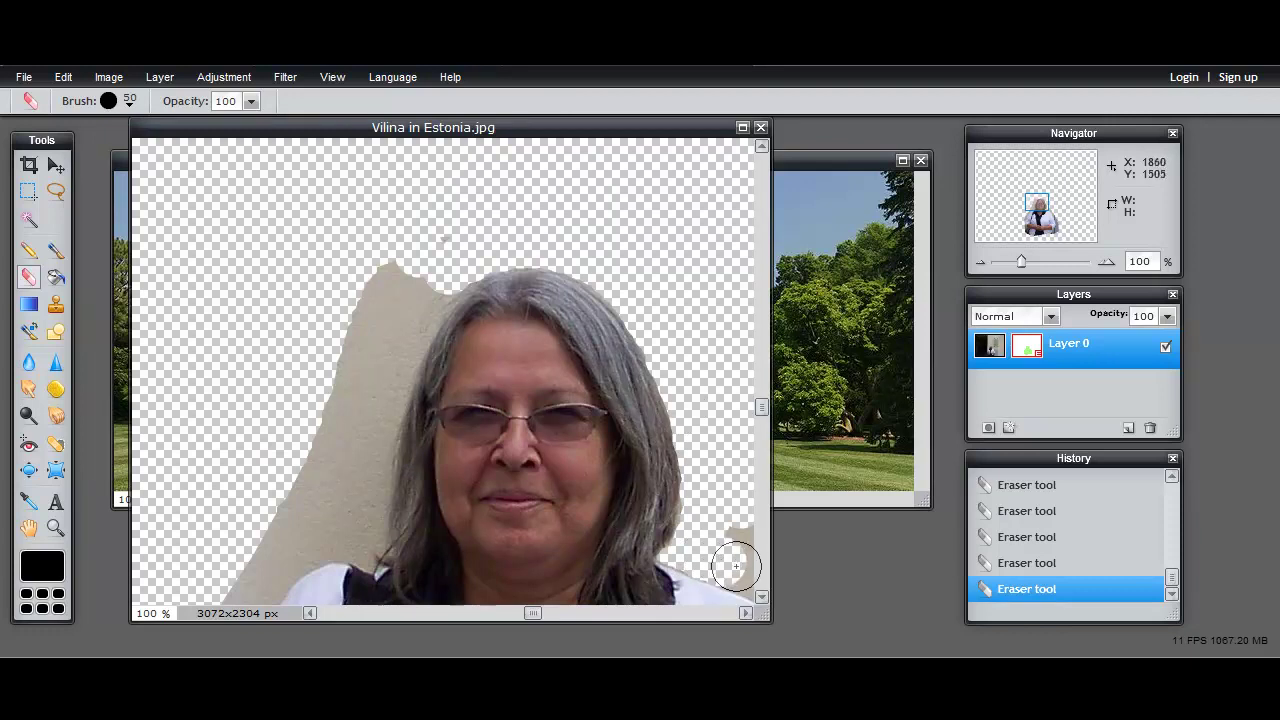
click(736, 567)
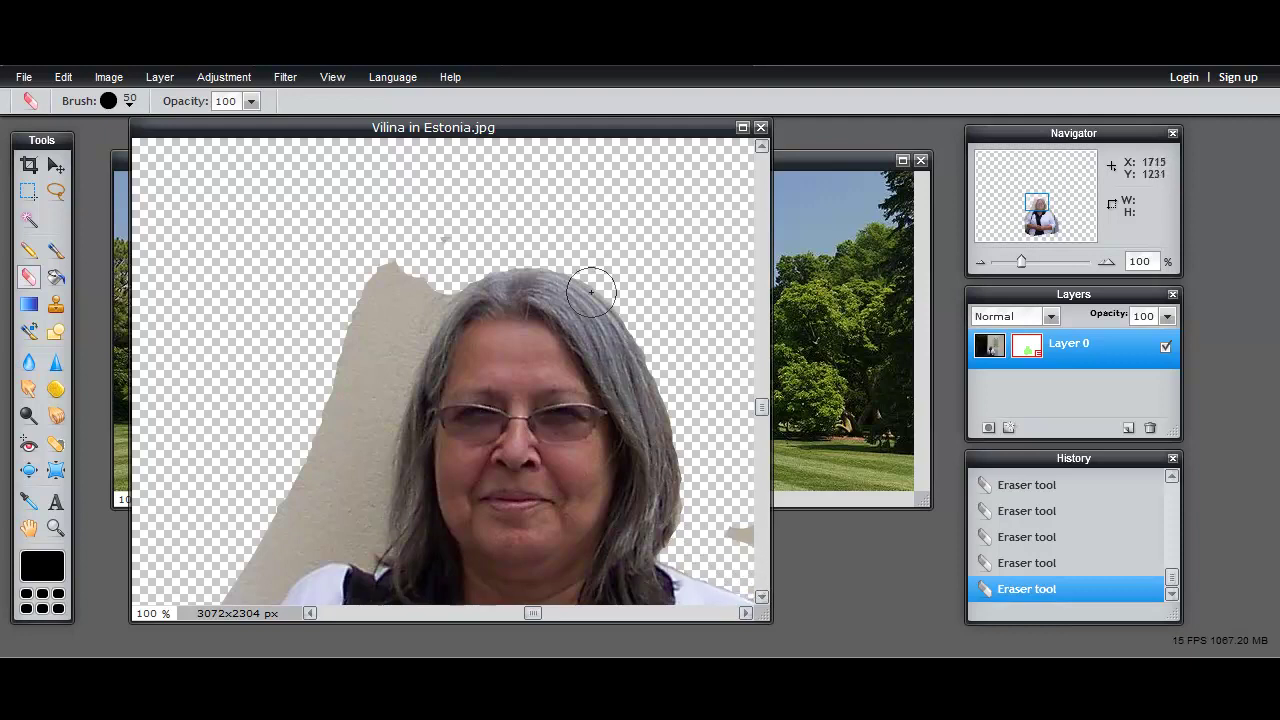
drag(1037, 203, 1046, 215)
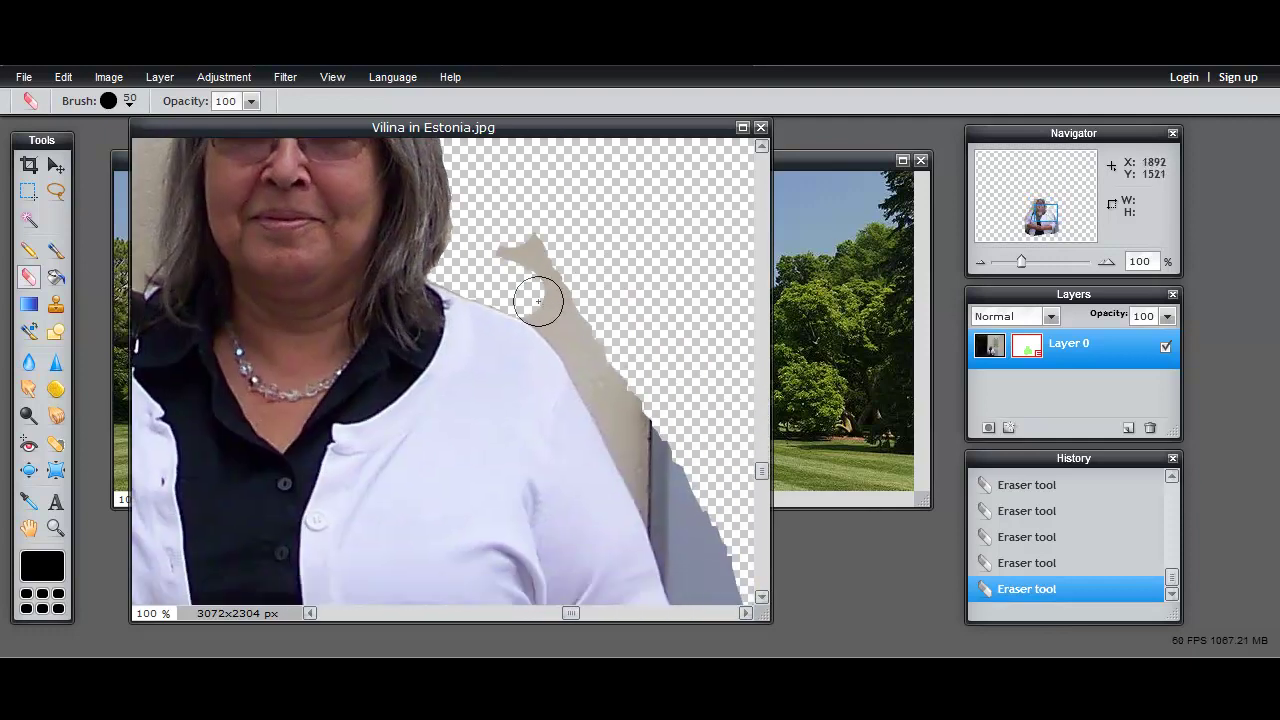
Step: Set the eraser to 70 px and erase the remaining beige wall patches along her shoulder
click(129, 101)
click(352, 152)
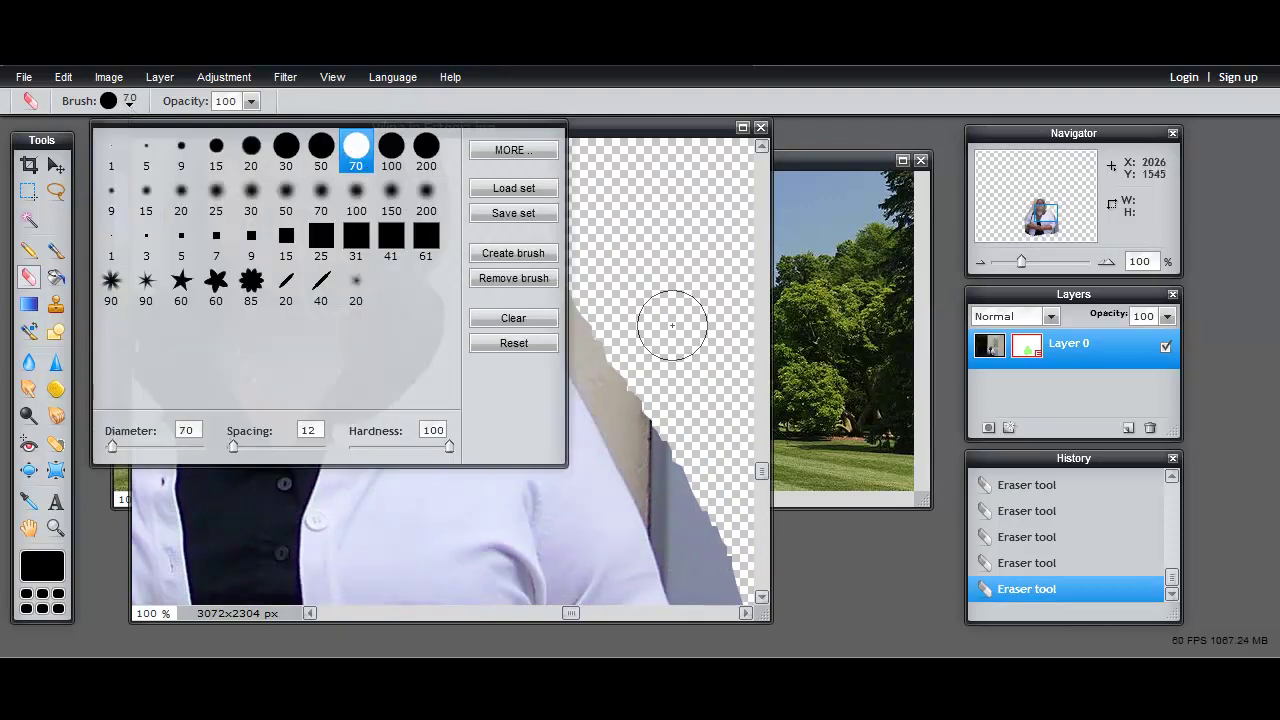
click(651, 405)
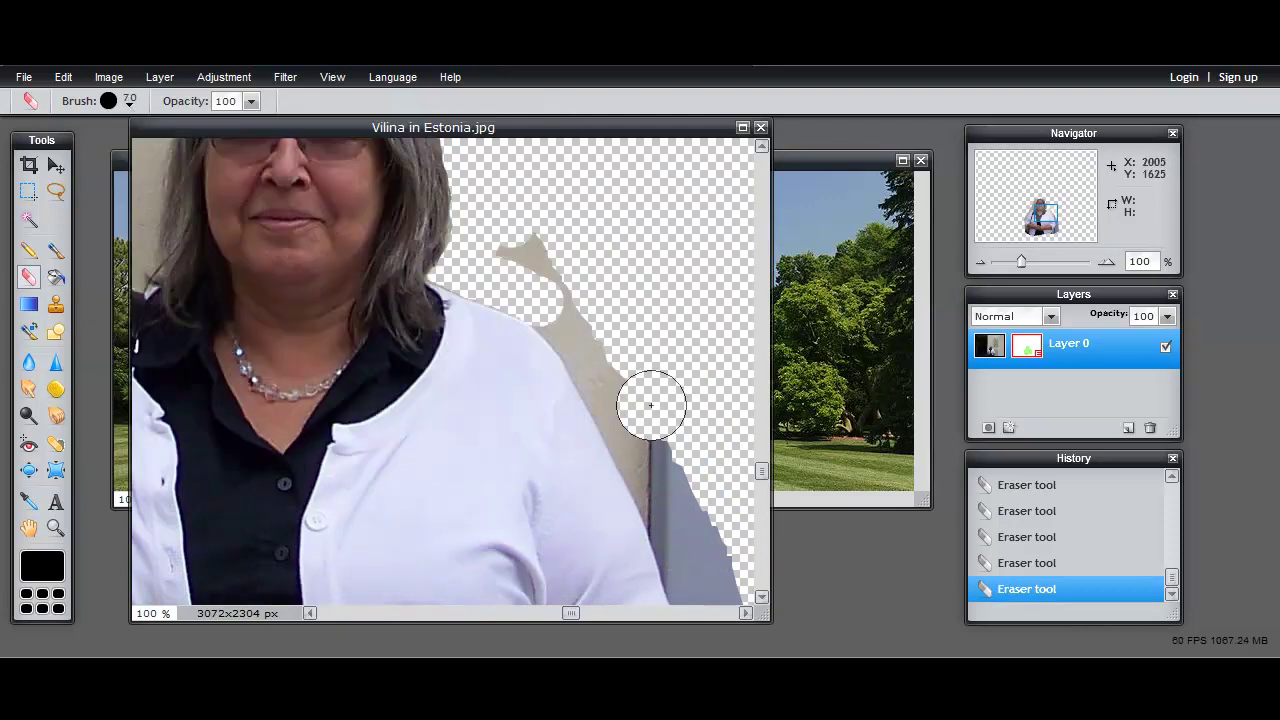
click(557, 301)
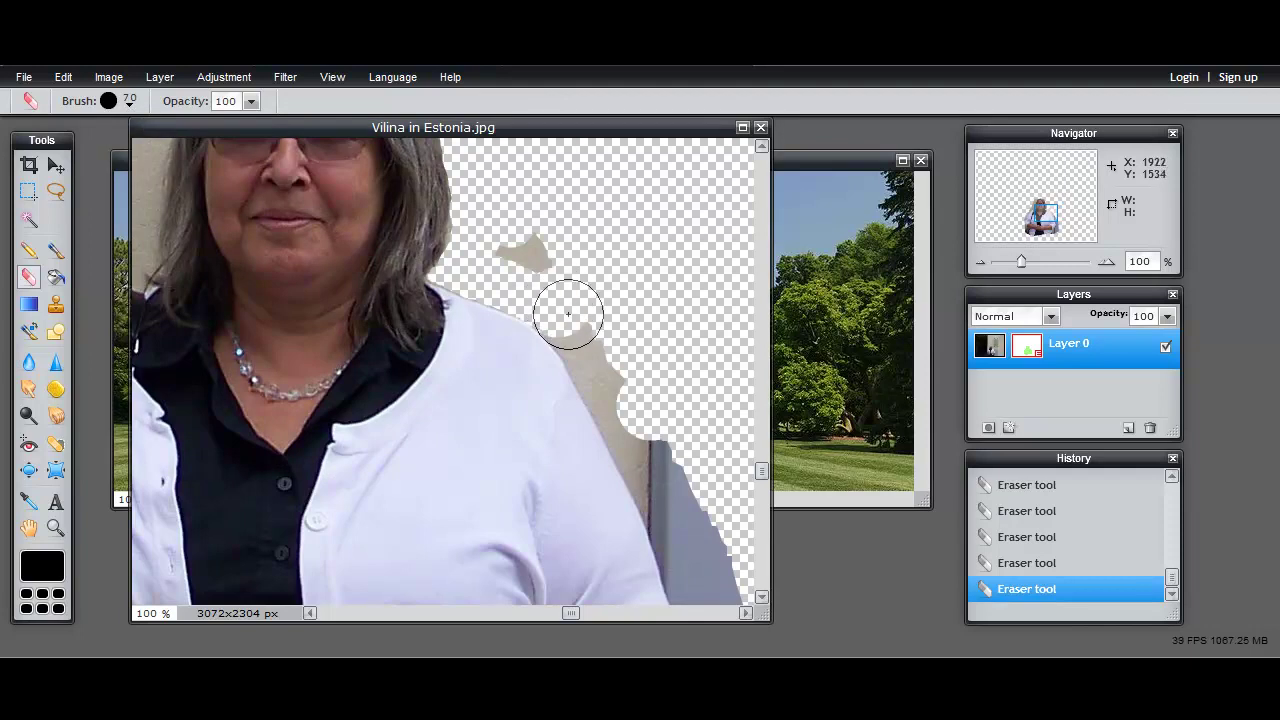
click(569, 316)
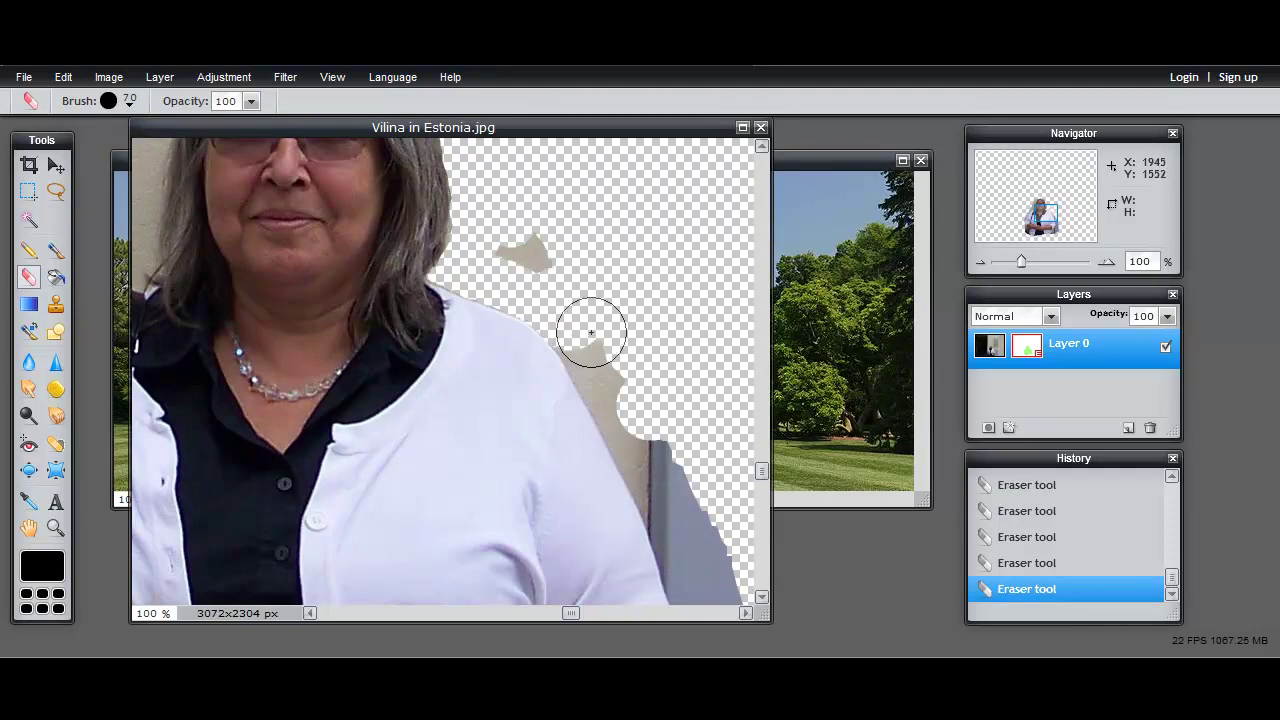
click(589, 337)
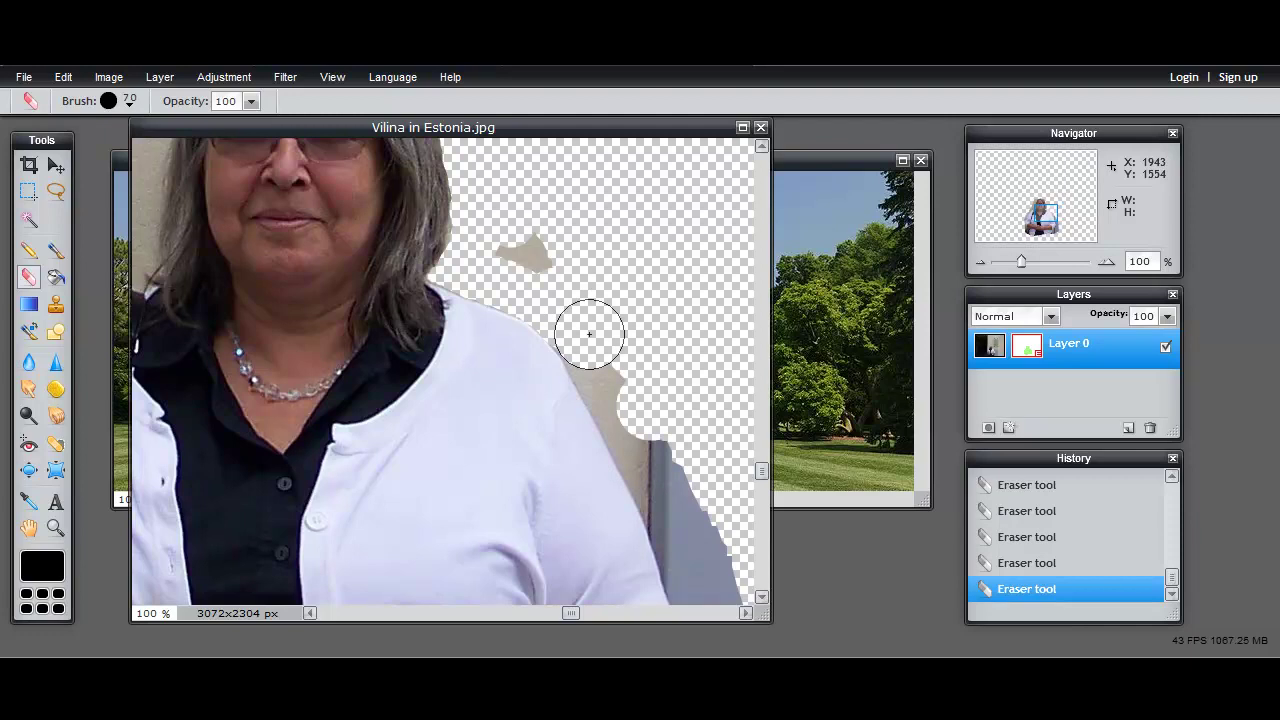
click(592, 345)
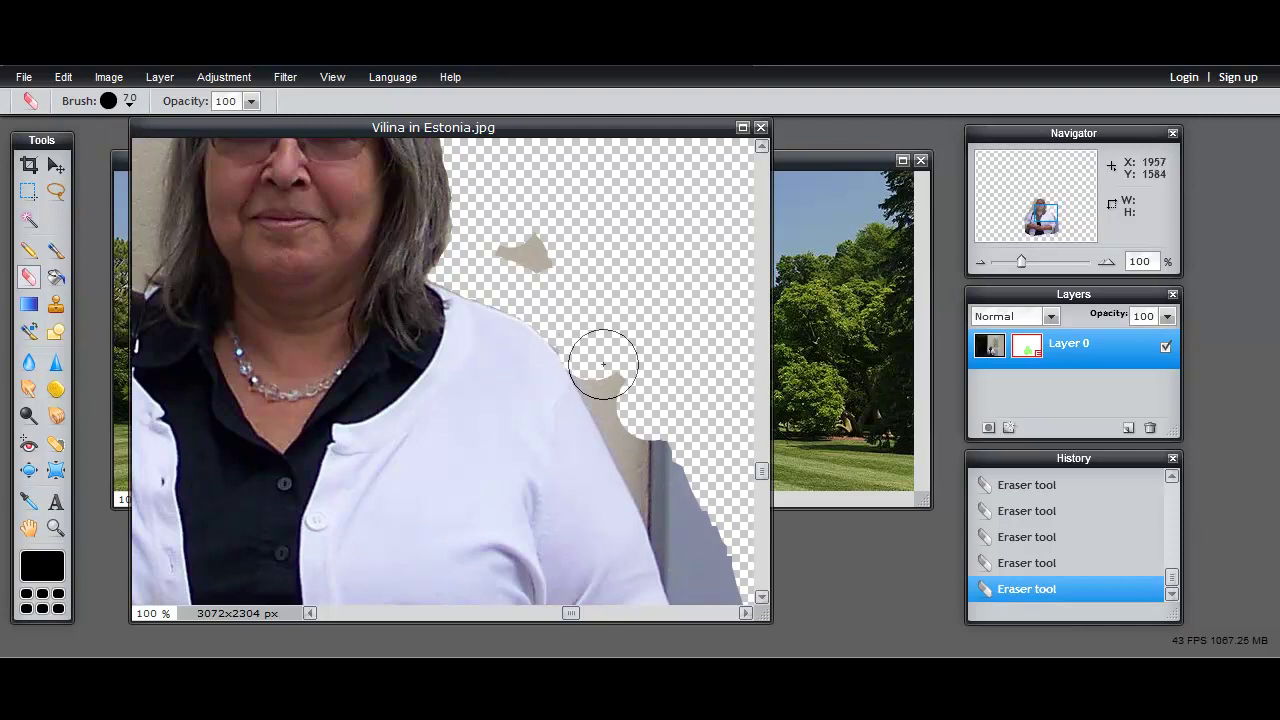
click(538, 261)
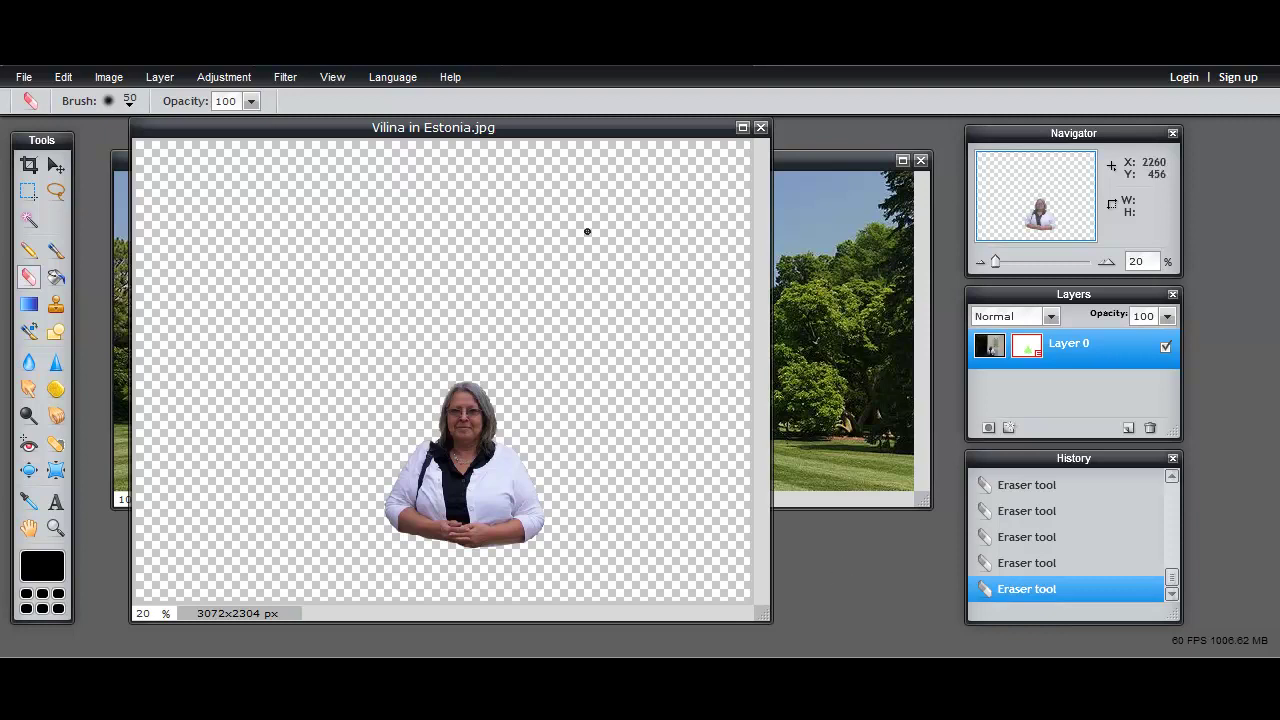
Step: Drag the 'Vilina in Estonia.jpg' window to the right so the lawn picture shows
drag(554, 124, 731, 123)
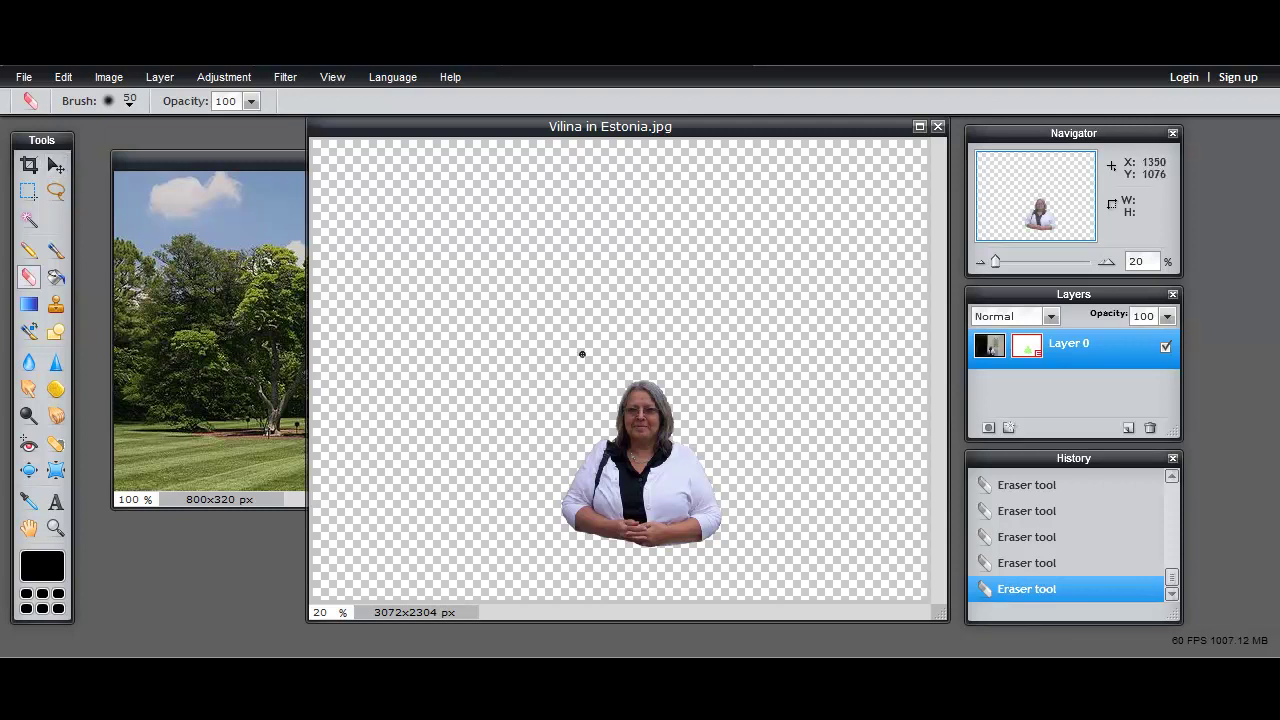
Step: Crop the Estonia photo with a tightened box around the woman to 875x915 px
click(29, 166)
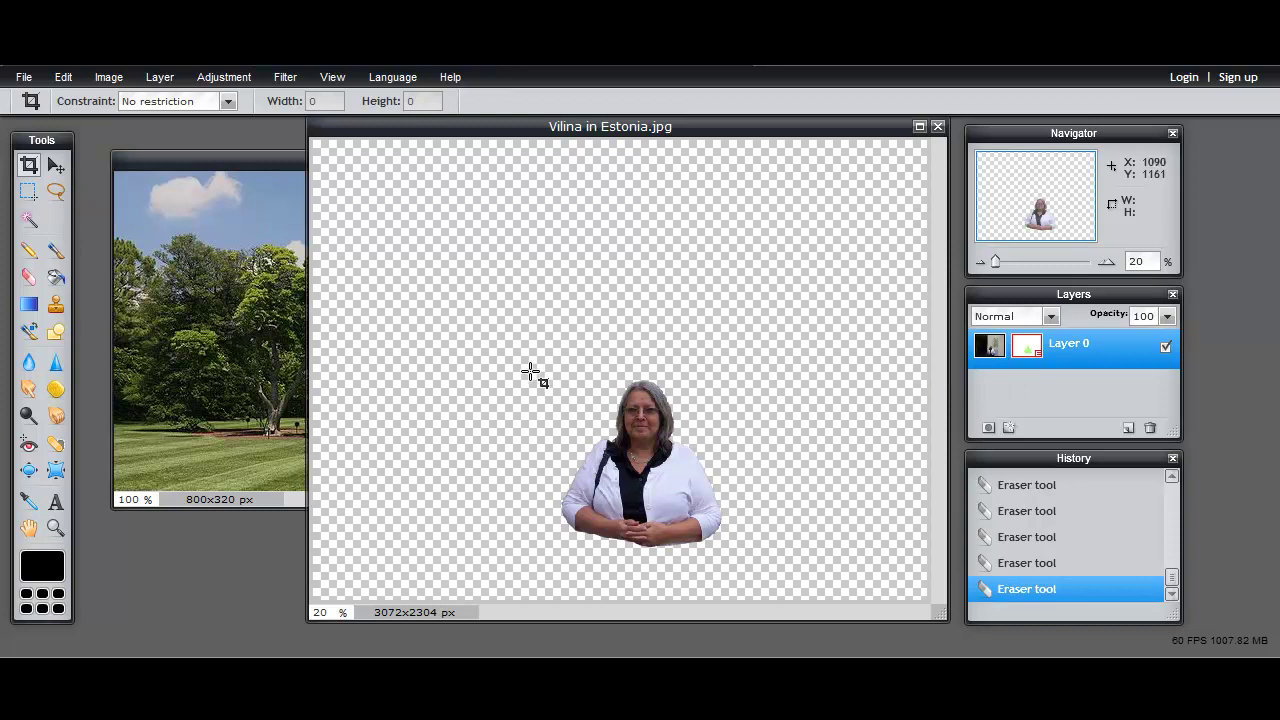
drag(533, 371, 736, 551)
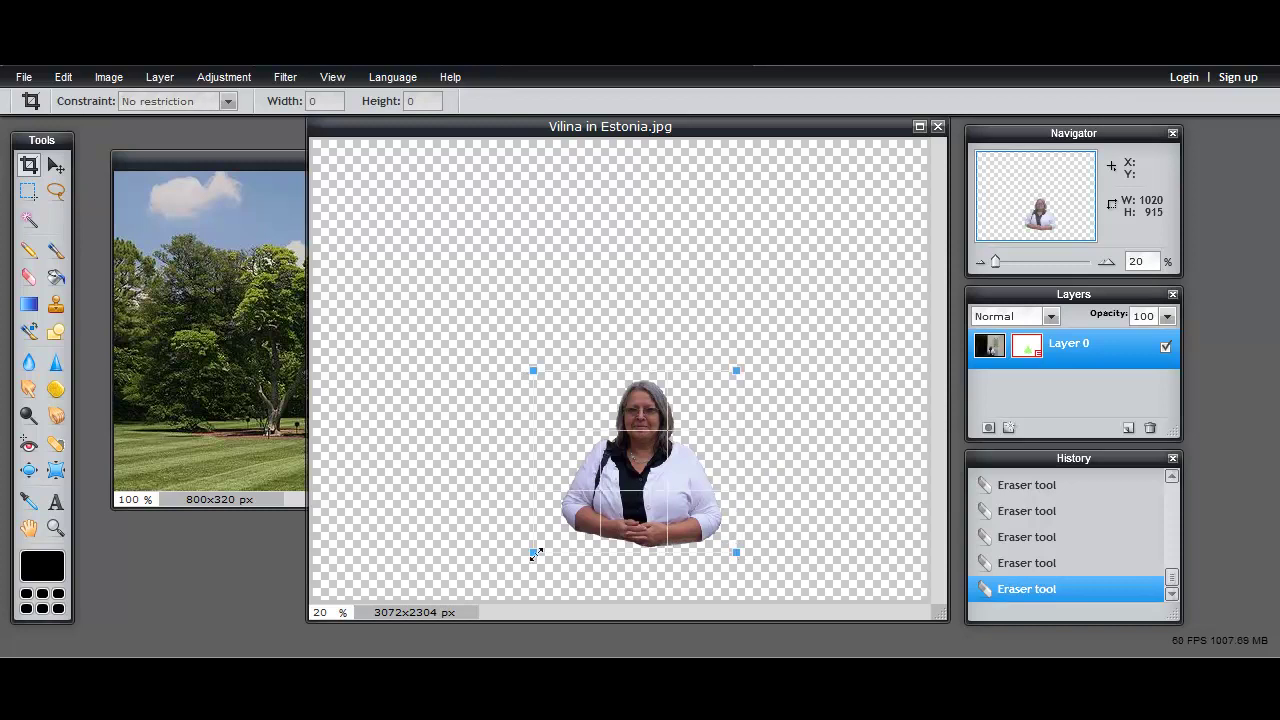
drag(531, 551, 554, 556)
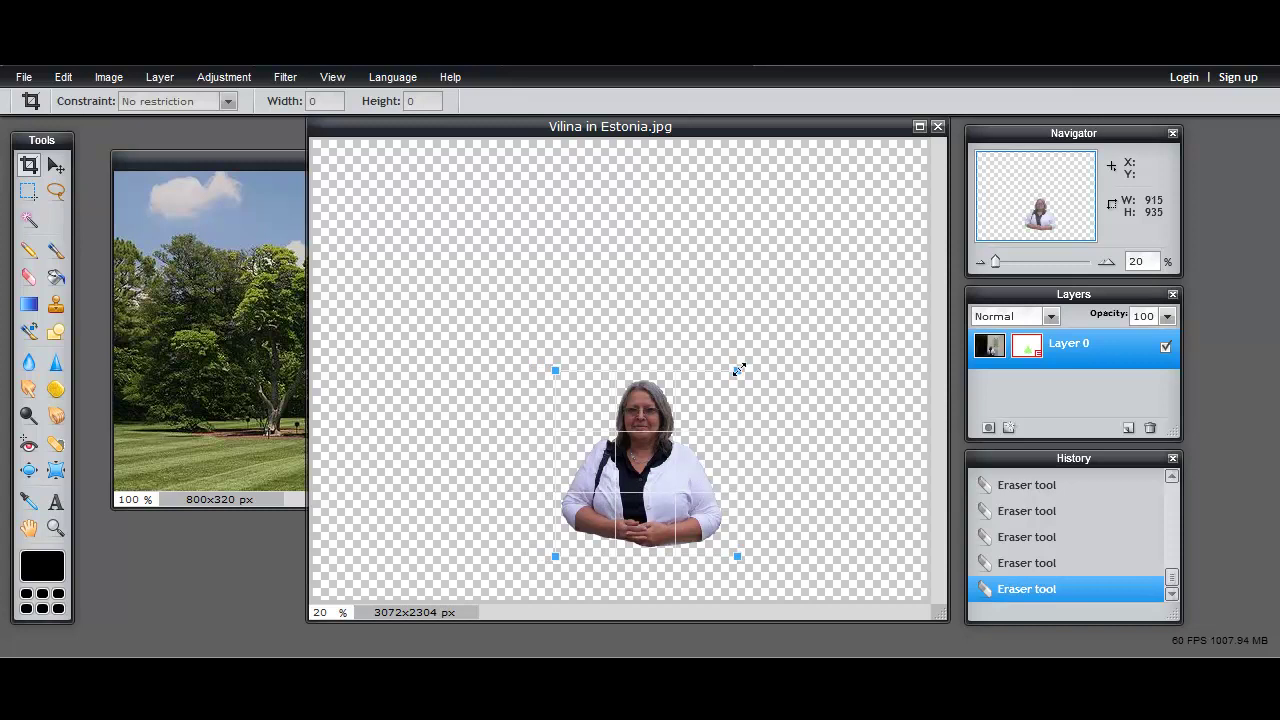
drag(737, 369, 728, 375)
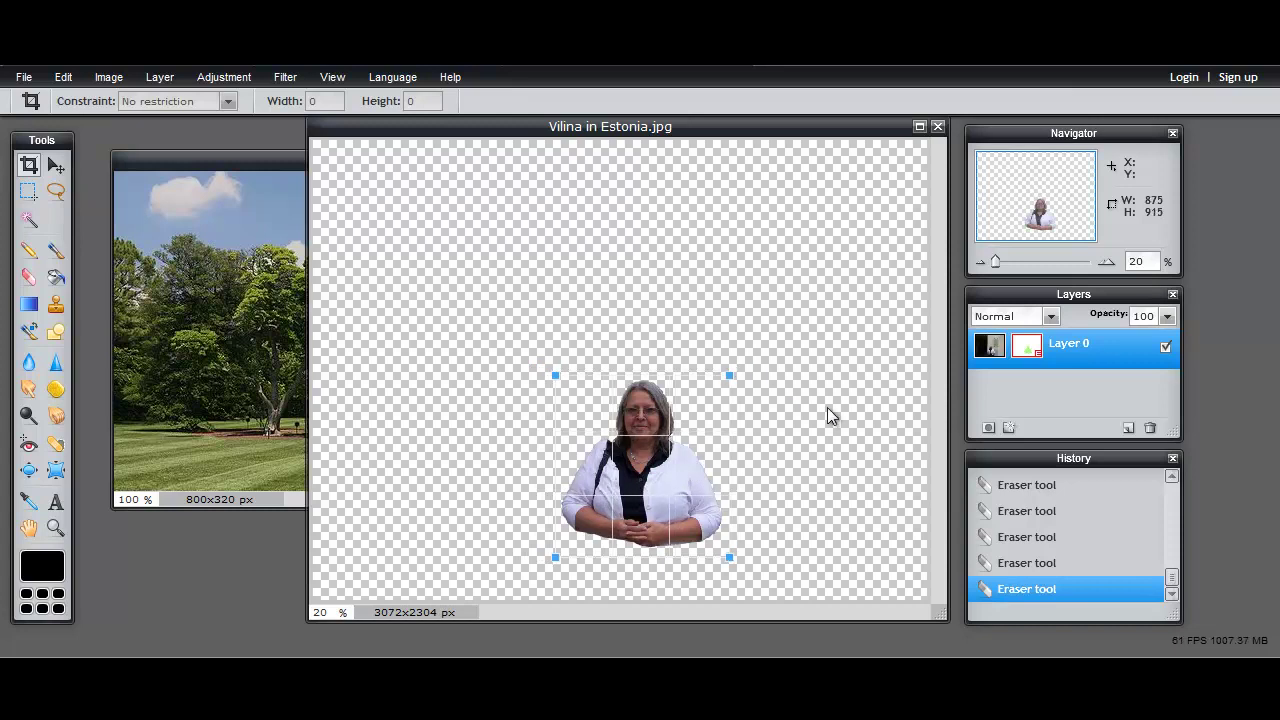
key(Return)
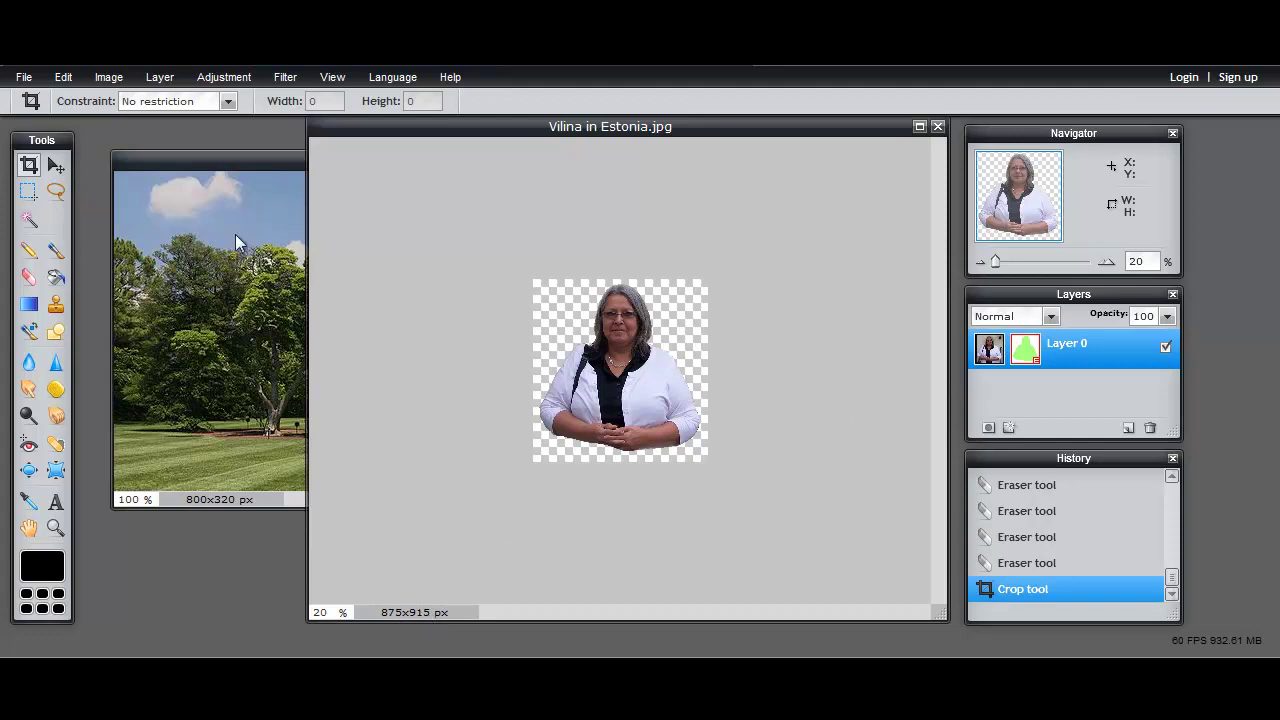
Step: Resize the cutout to height 200 (191x200 px) via Image size and move its window down-left
click(100, 80)
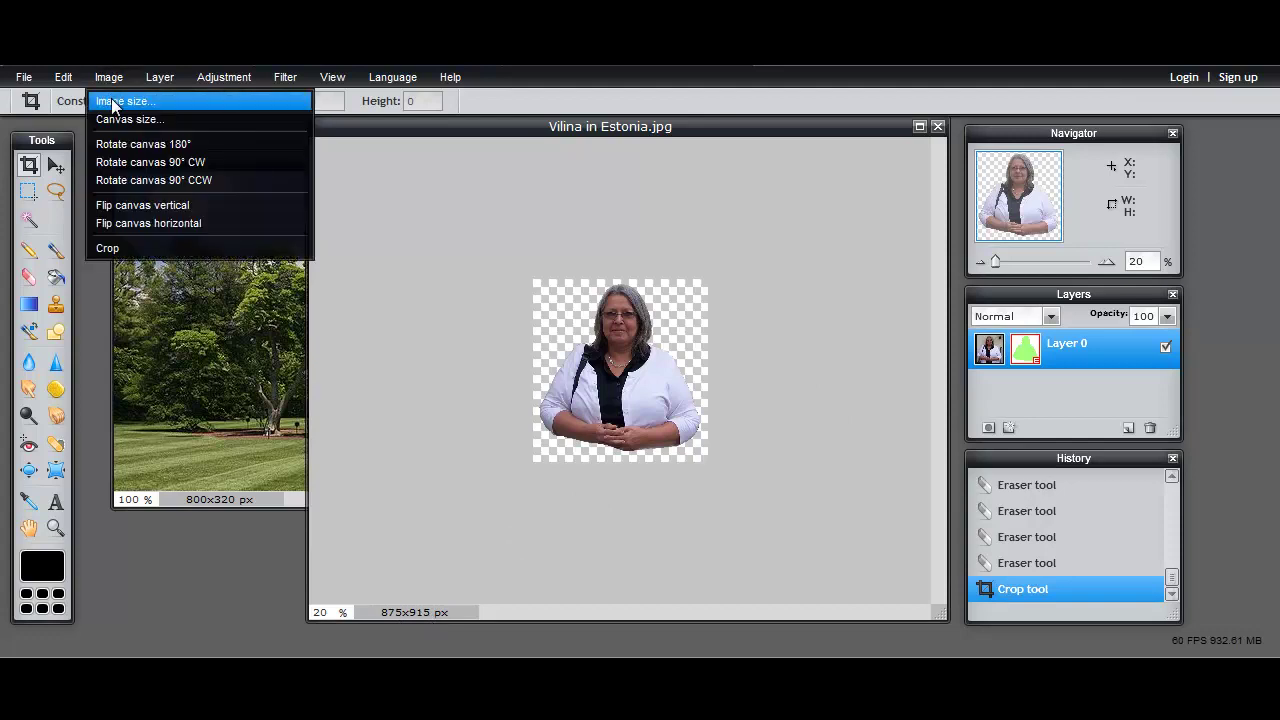
click(112, 102)
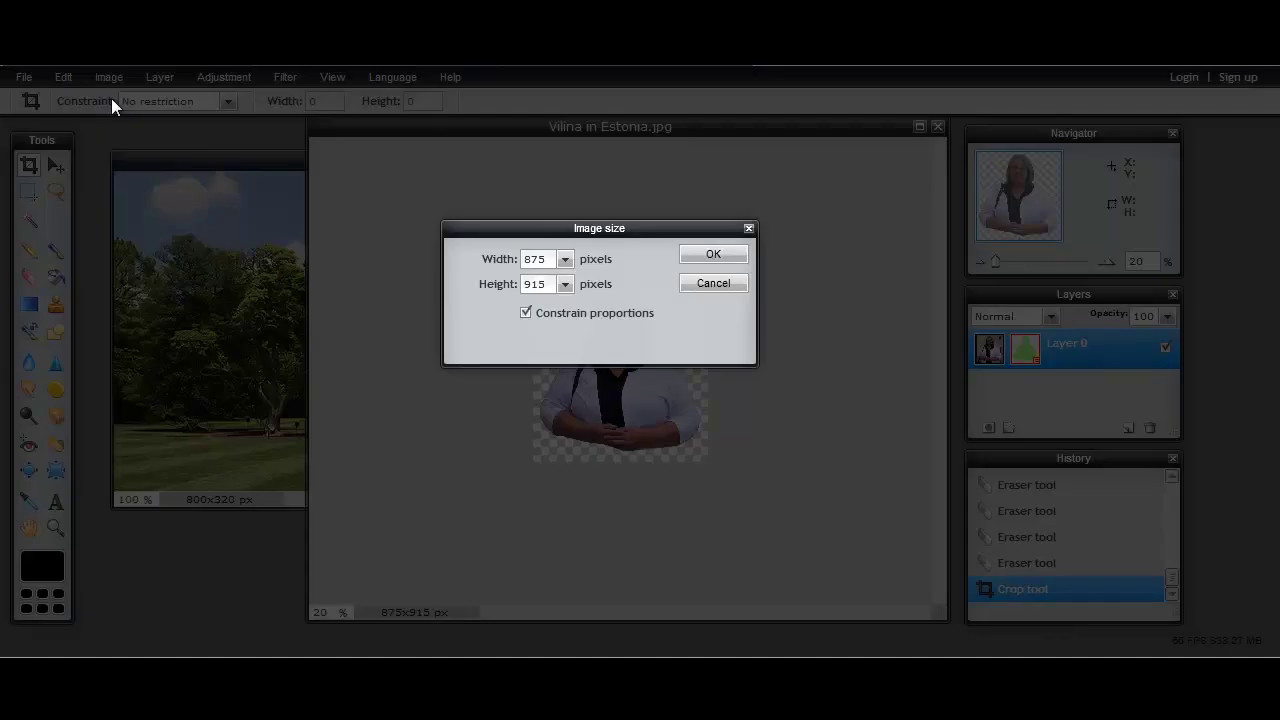
double_click(553, 283)
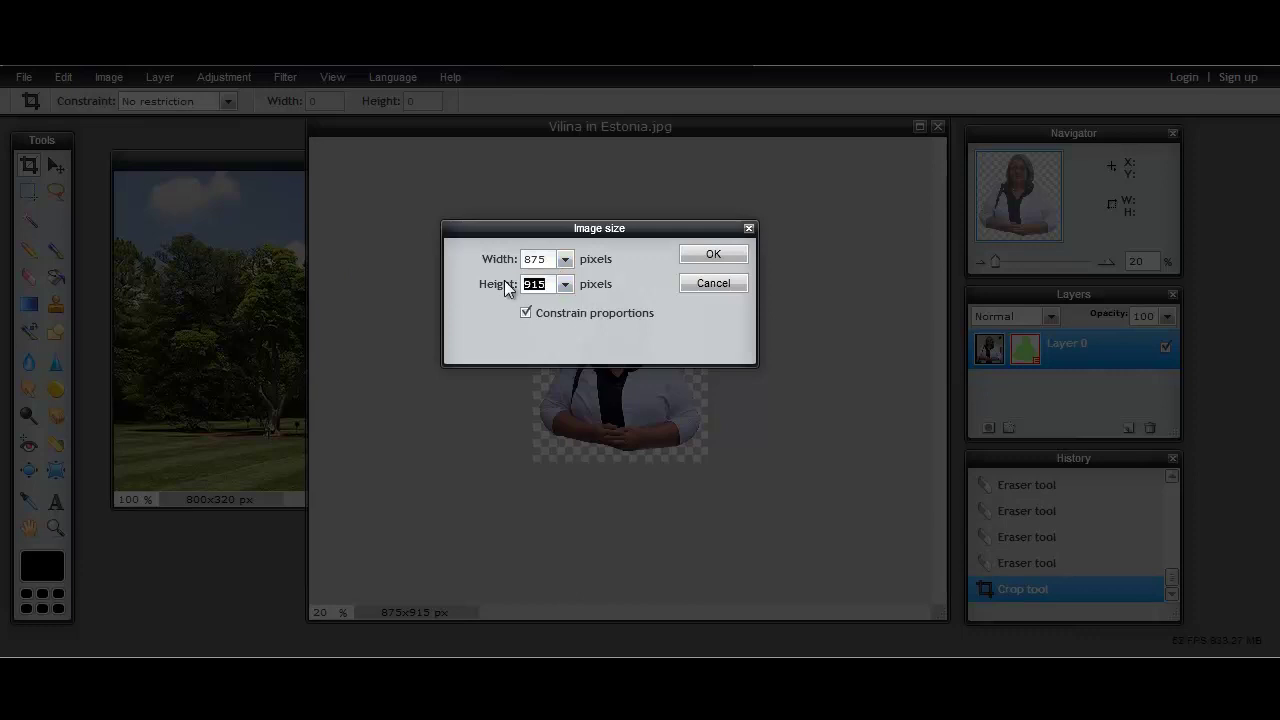
text(200)
click(713, 255)
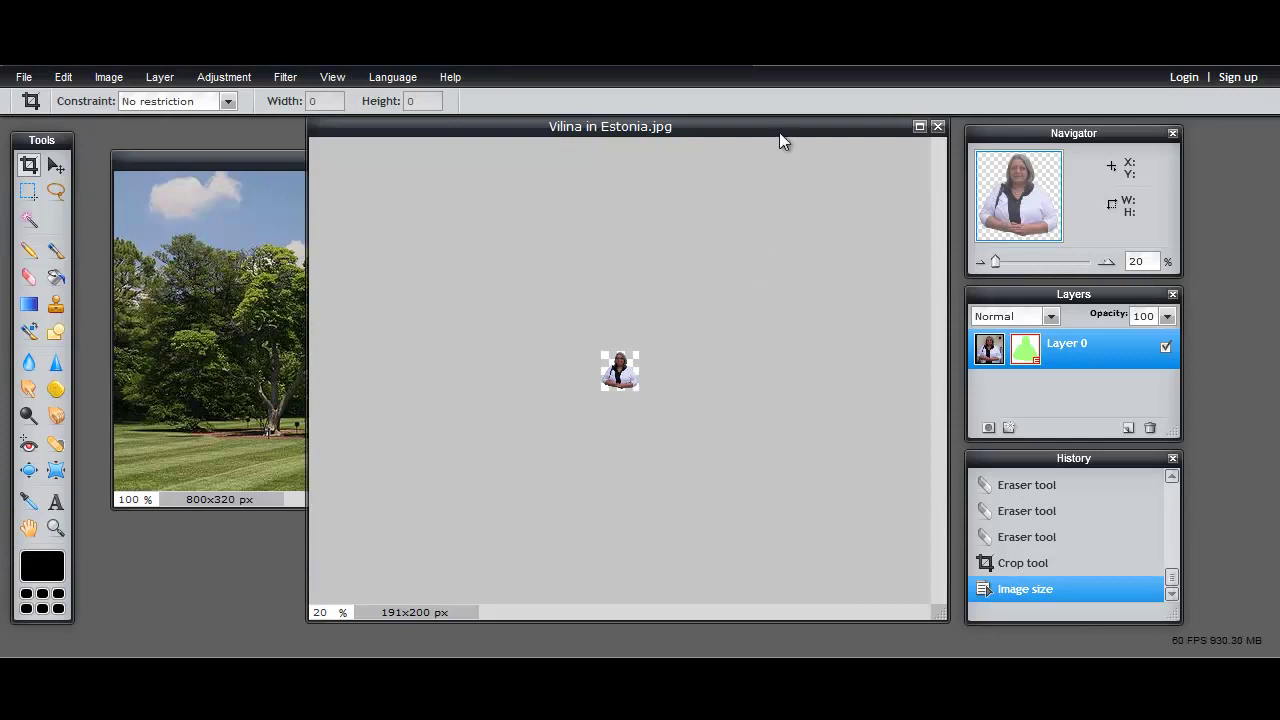
drag(779, 130, 609, 336)
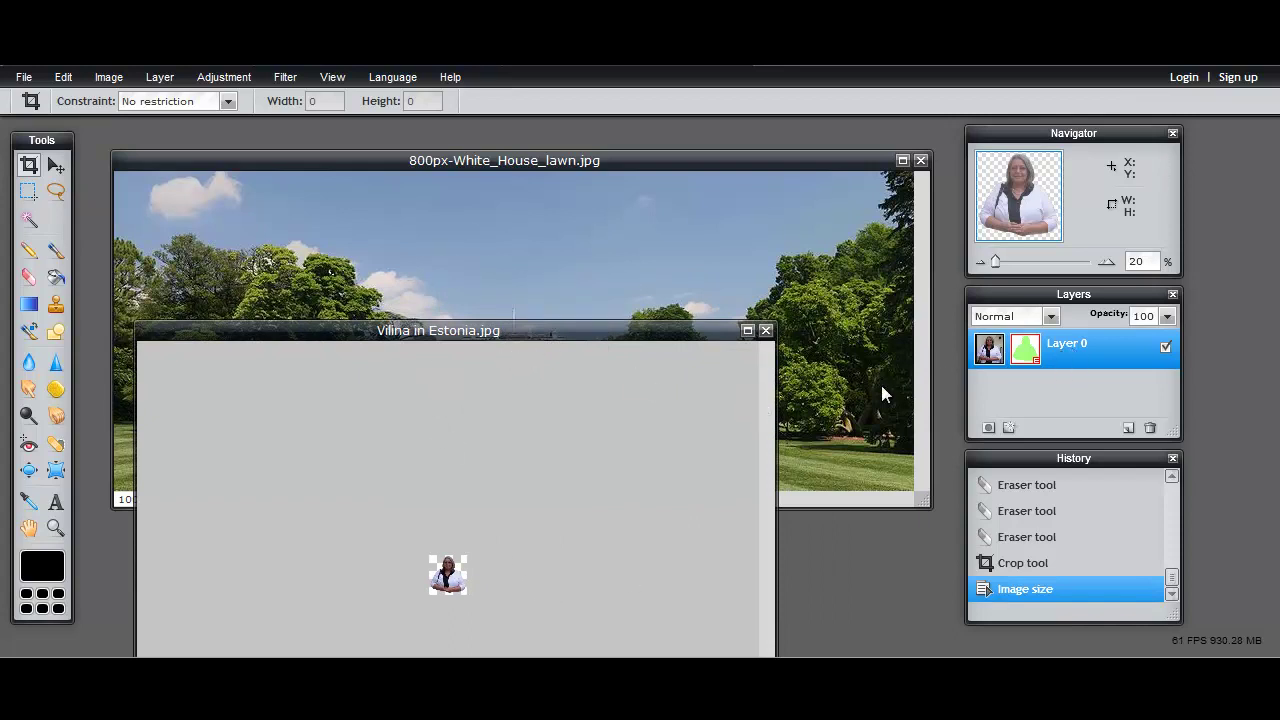
Step: Drag Layer 0 with the woman onto the lawn picture, then close the Estonia photo without saving
drag(986, 358, 543, 263)
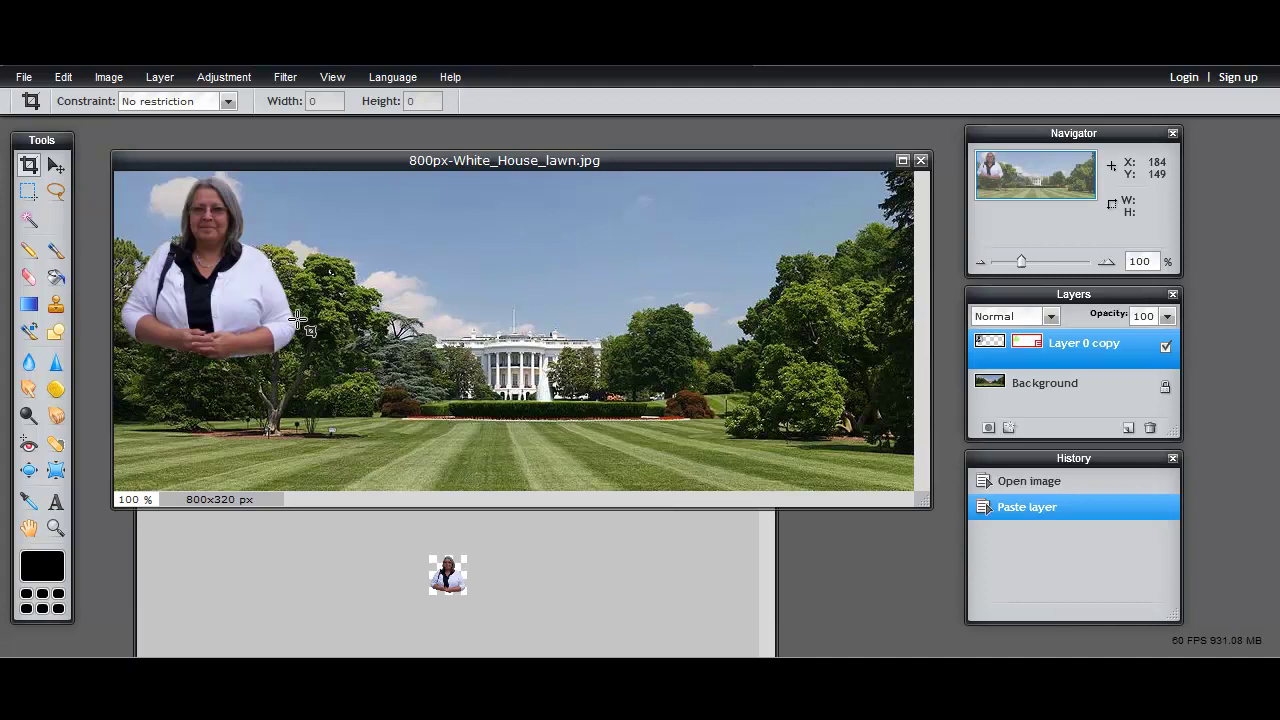
click(569, 595)
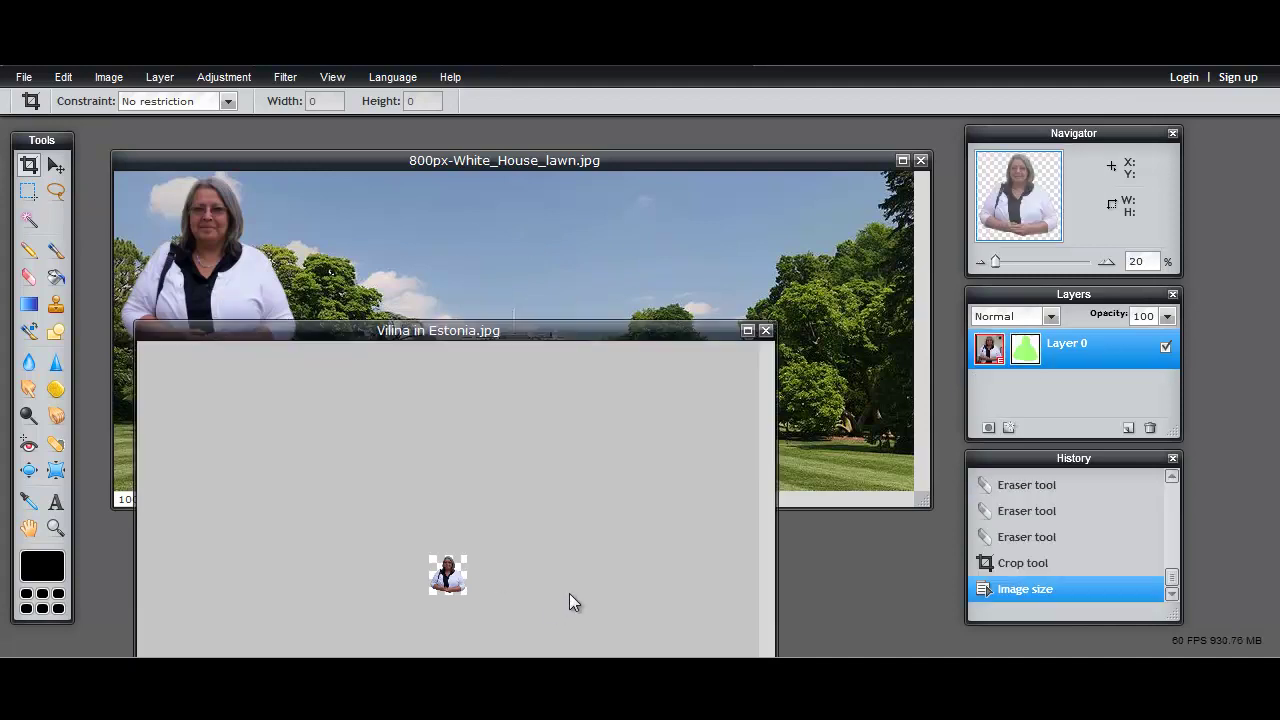
click(766, 332)
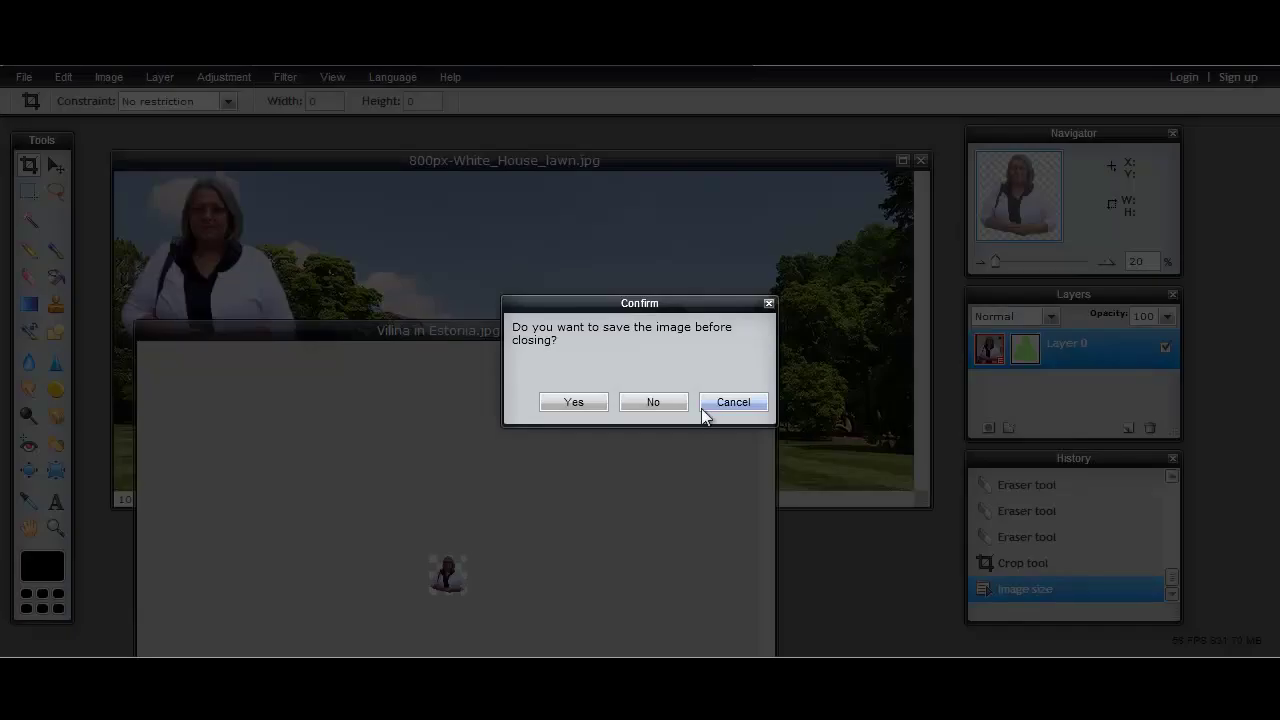
click(653, 403)
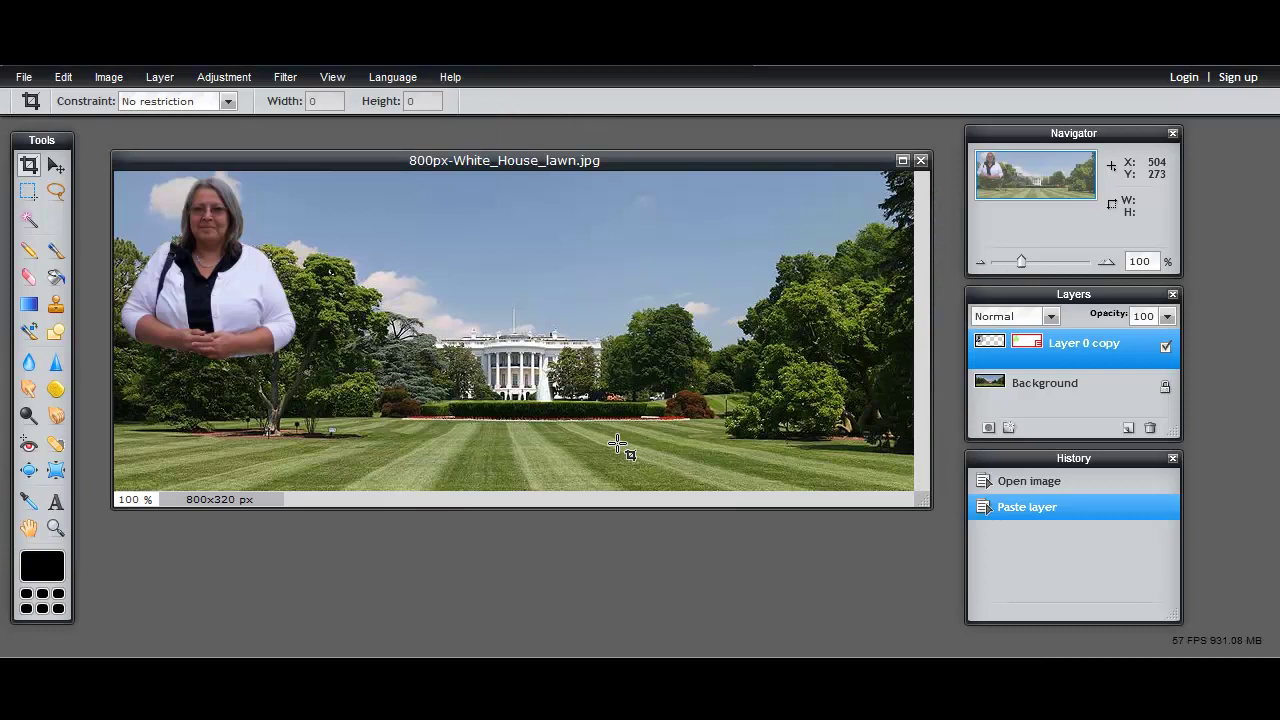
click(56, 166)
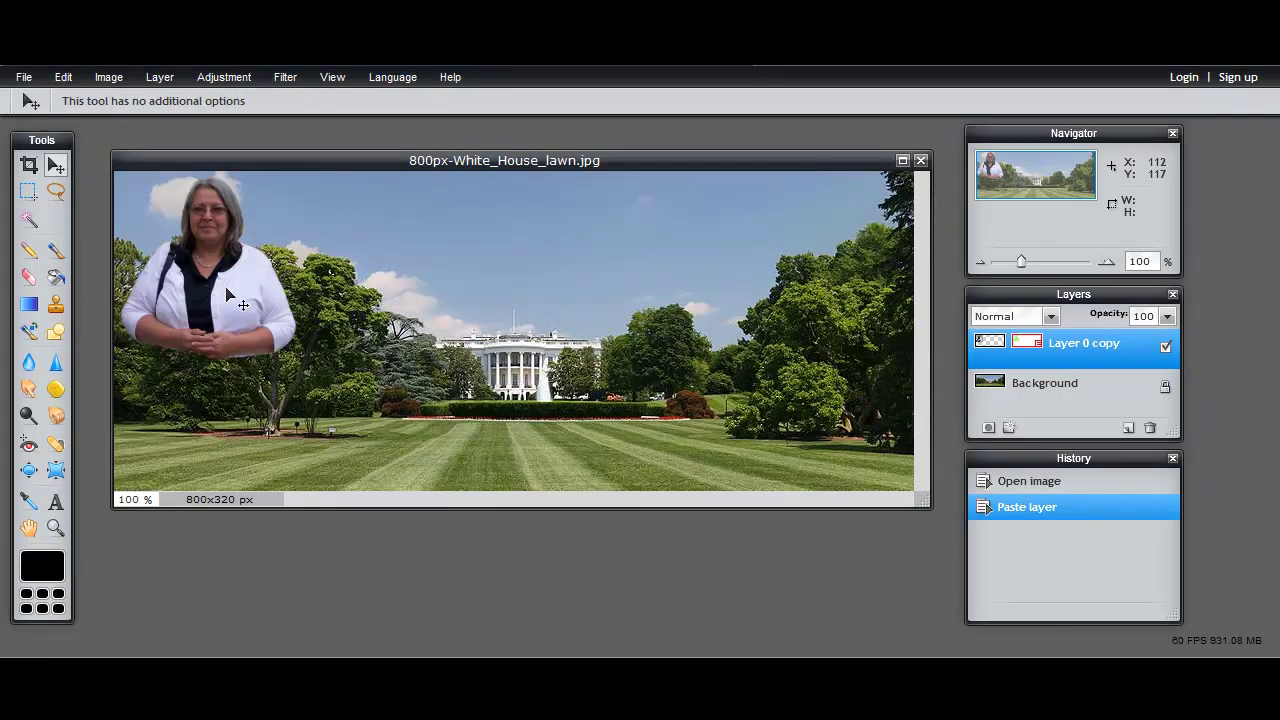
Step: Drag the woman to the lower right of the lawn, beside the White House and trees
drag(224, 288, 715, 462)
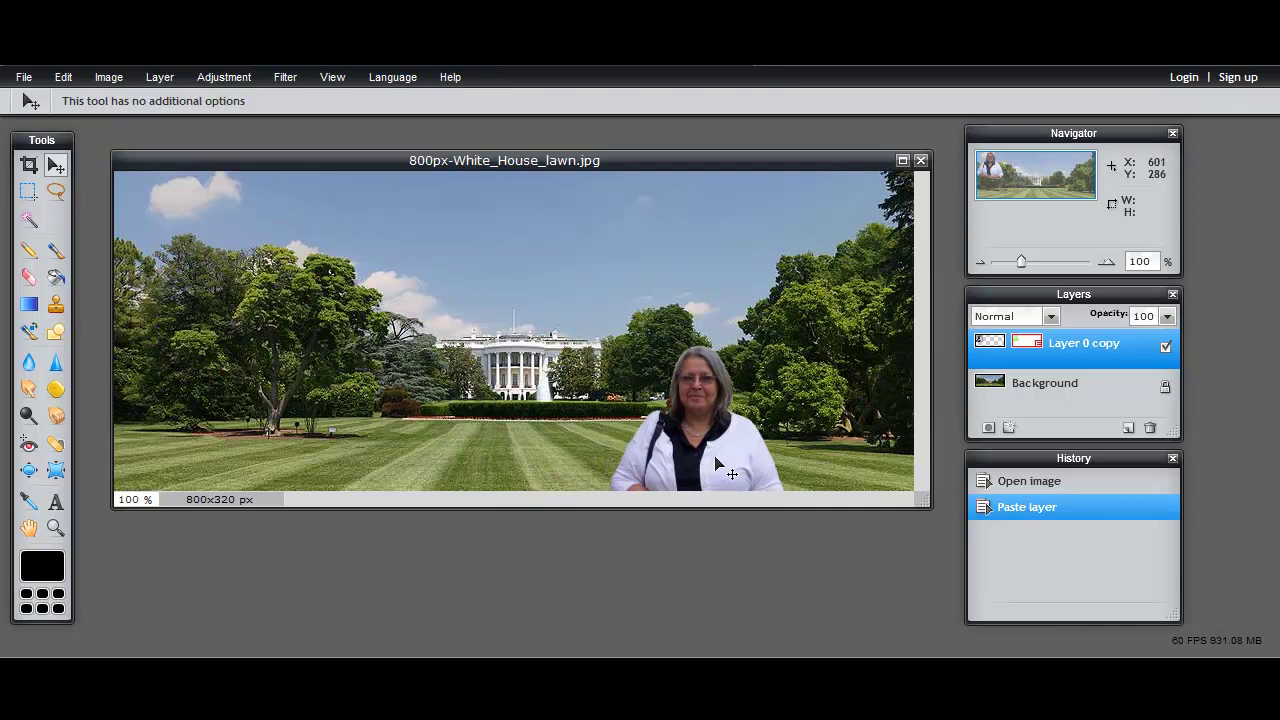
drag(737, 480, 705, 473)
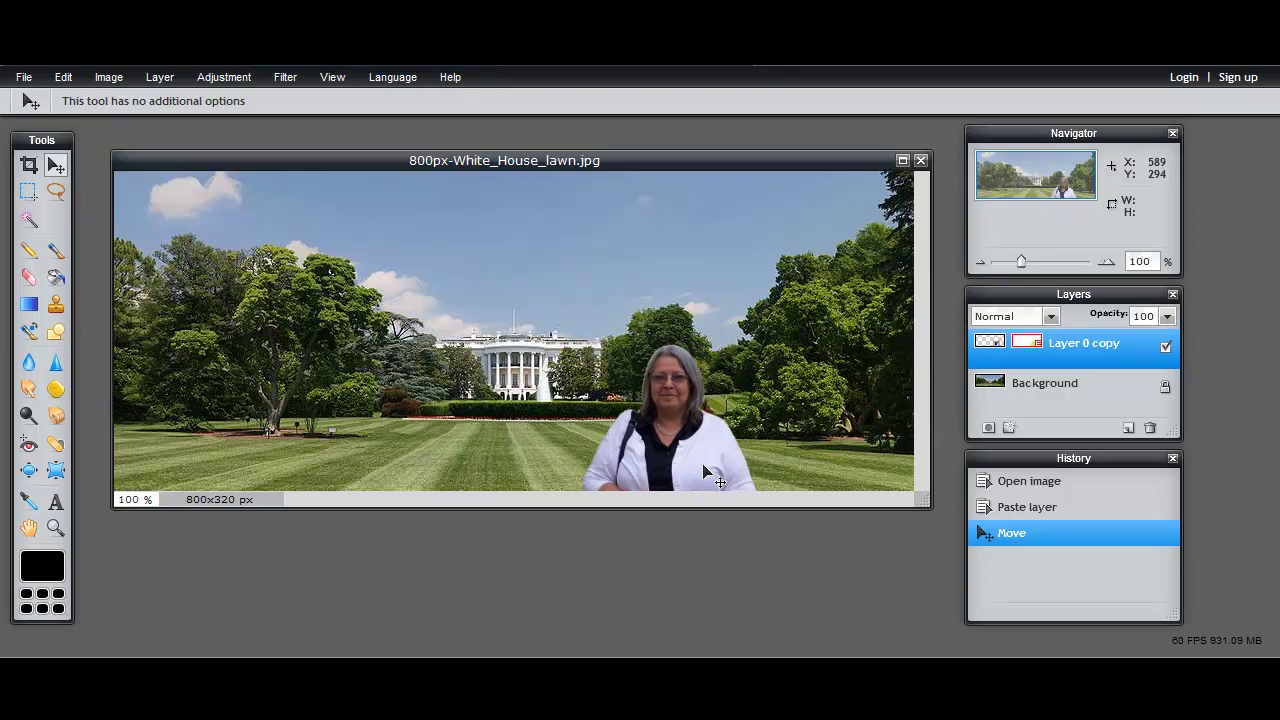
drag(704, 466, 709, 463)
drag(739, 450, 749, 447)
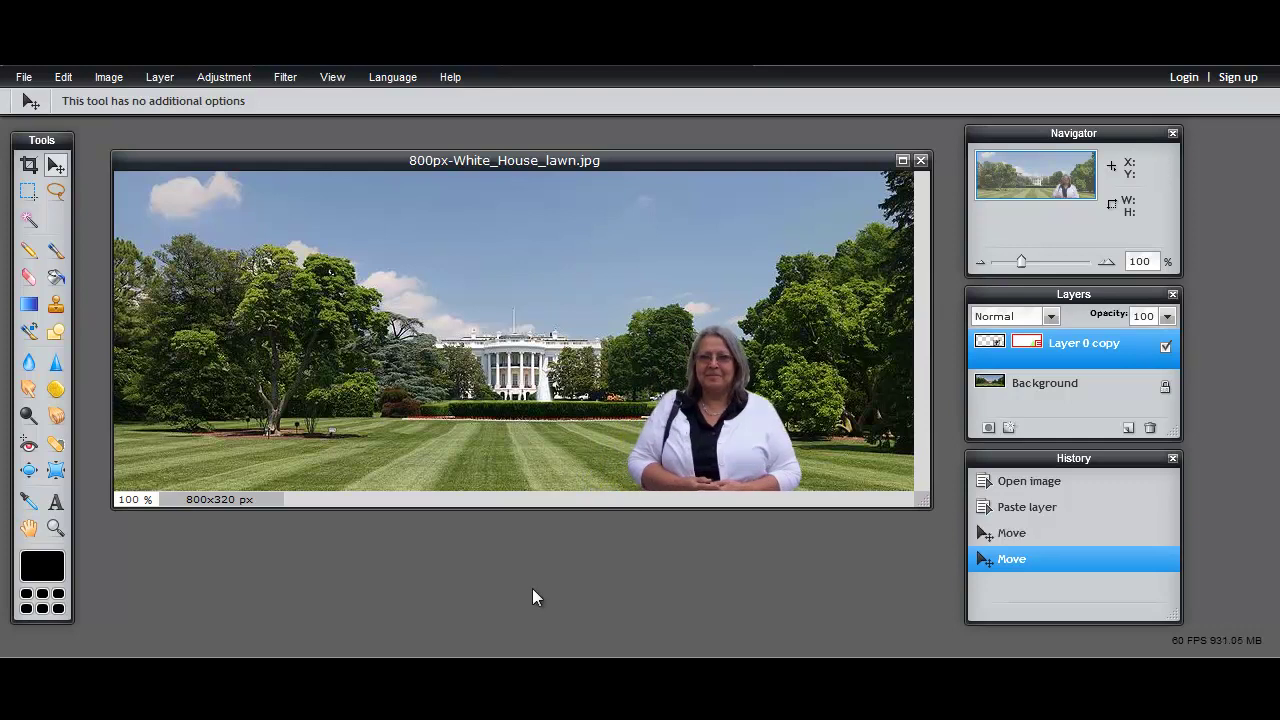